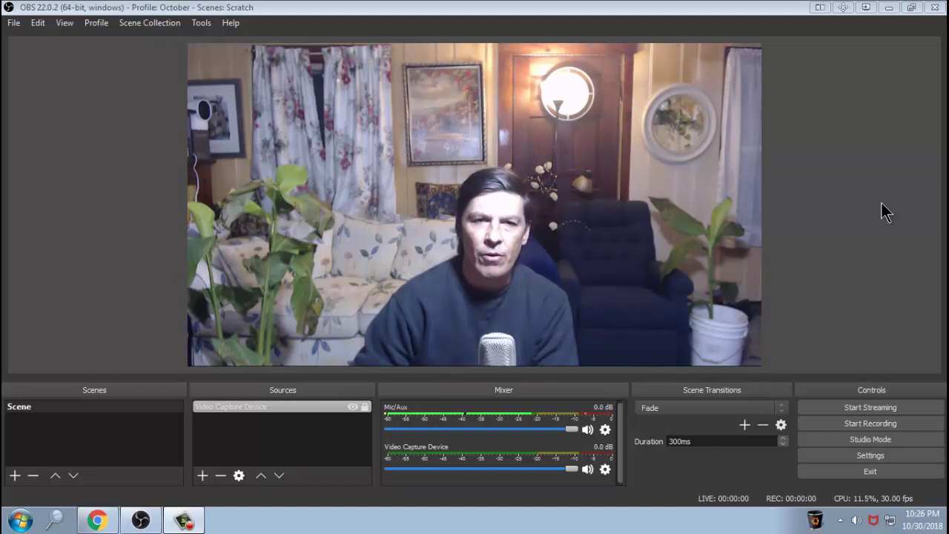
Open YouTube Creator Studio's Live Dashboard under Stream now, showing the stream preview and Top chat.
{"action": "left_click", "coordinate": [889, 9]}
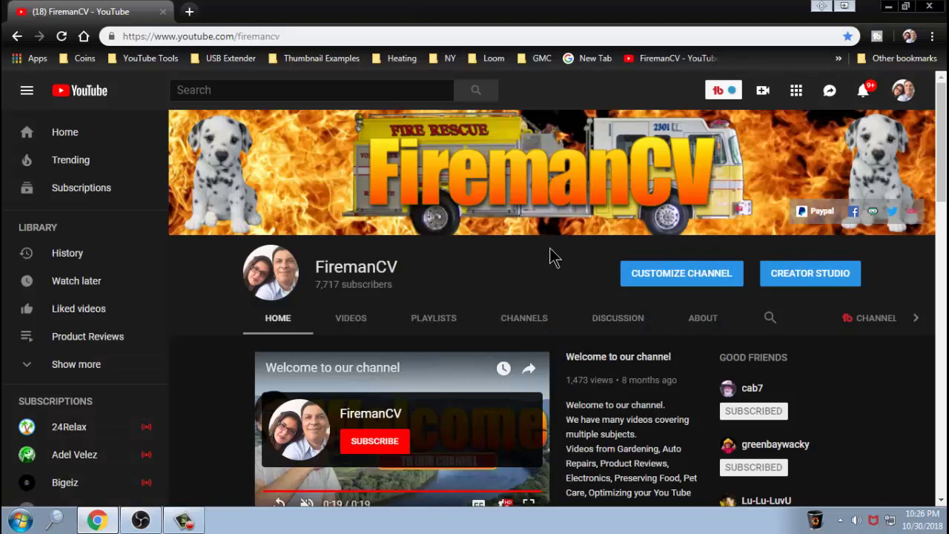
{"action": "left_click", "coordinate": [809, 278]}
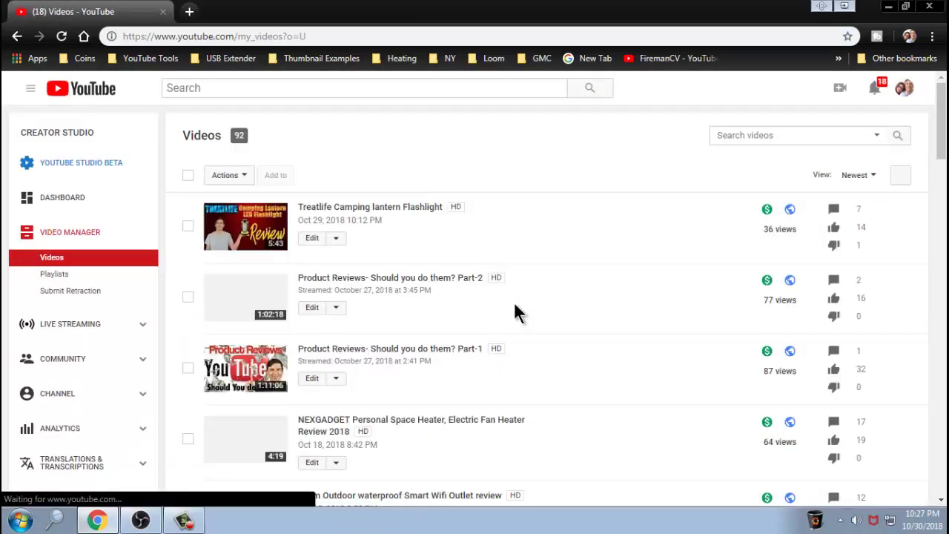
{"action": "left_click", "coordinate": [62, 330]}
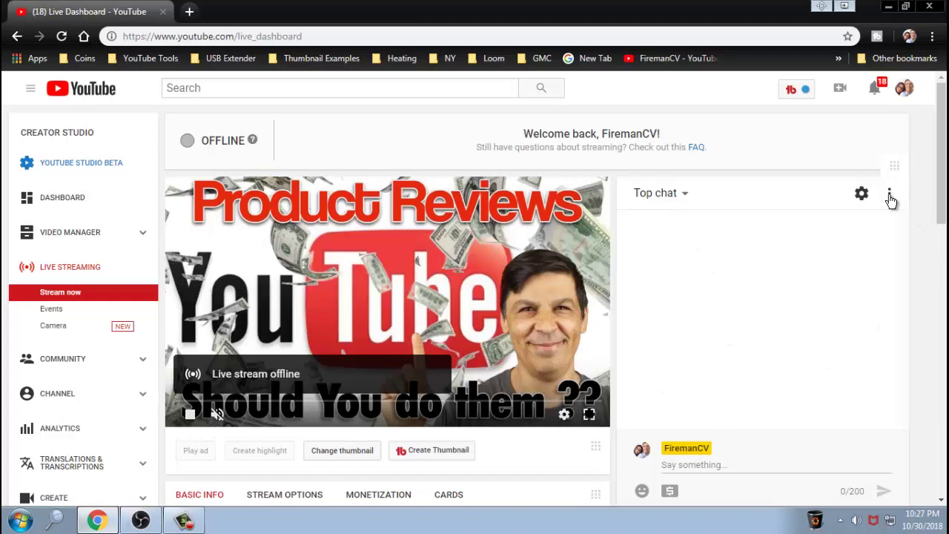
Pop out the live chat, copy its web address, and close the popout window.
{"action": "left_click", "coordinate": [890, 196]}
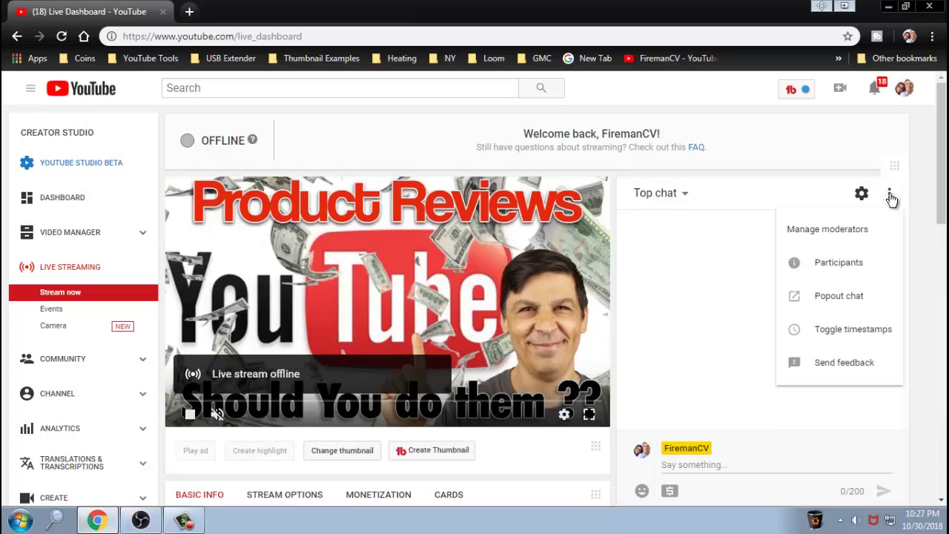
{"action": "left_click", "coordinate": [838, 293]}
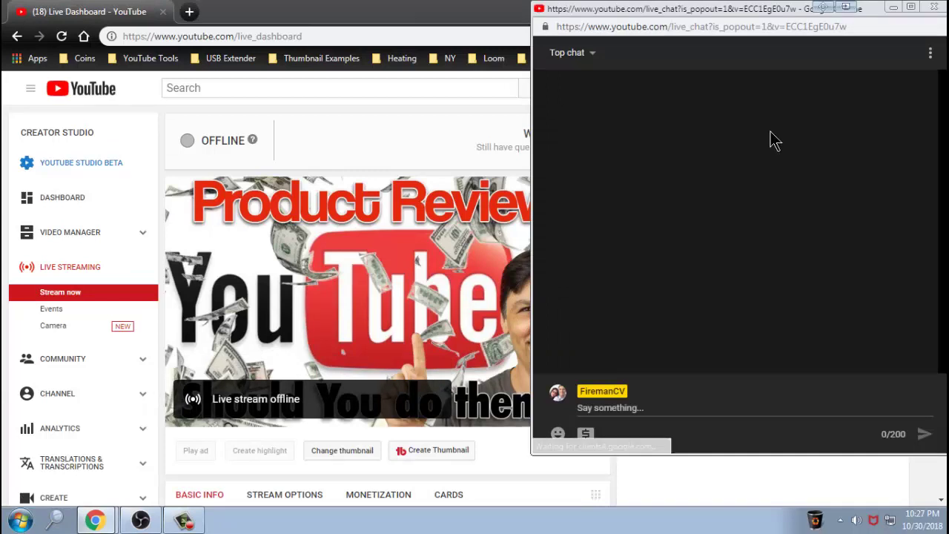
{"action": "left_click", "coordinate": [668, 26]}
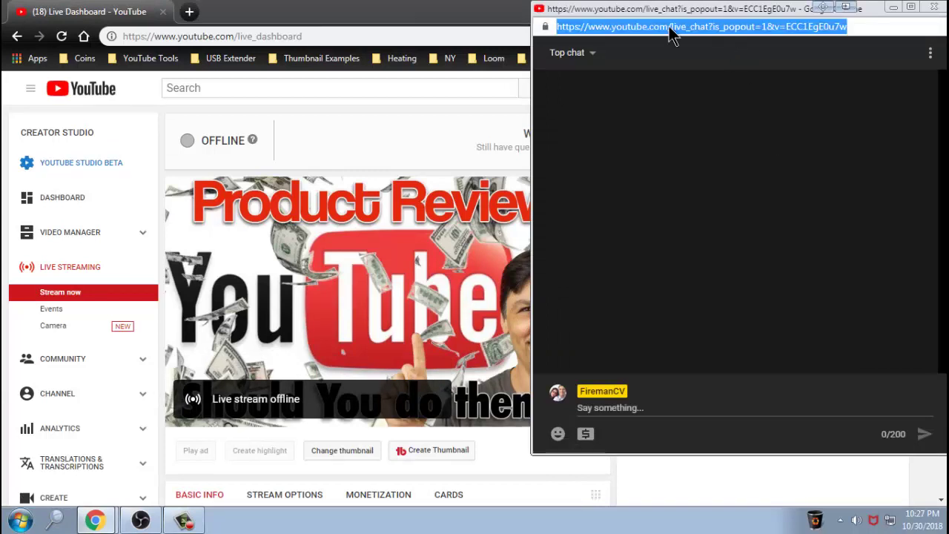
{"action": "right_click", "coordinate": [670, 35]}
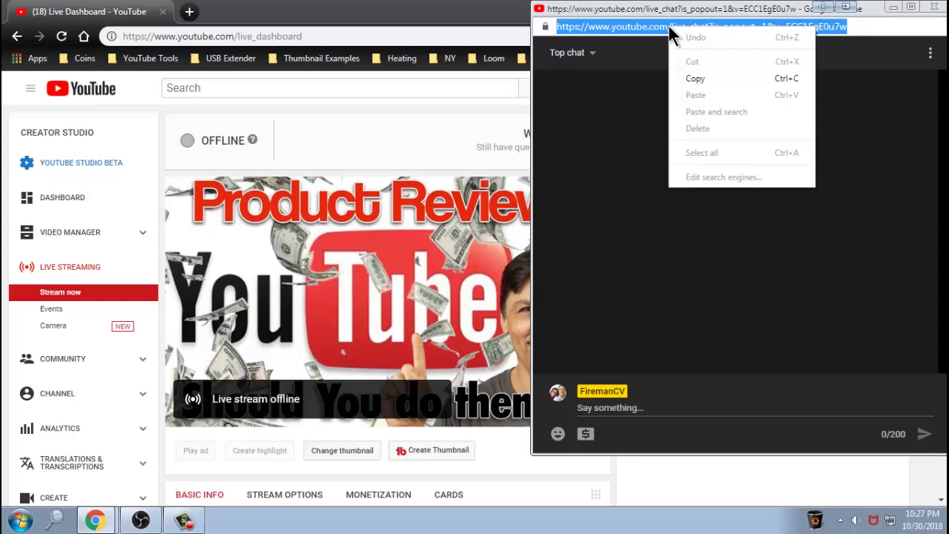
{"action": "left_click", "coordinate": [690, 76]}
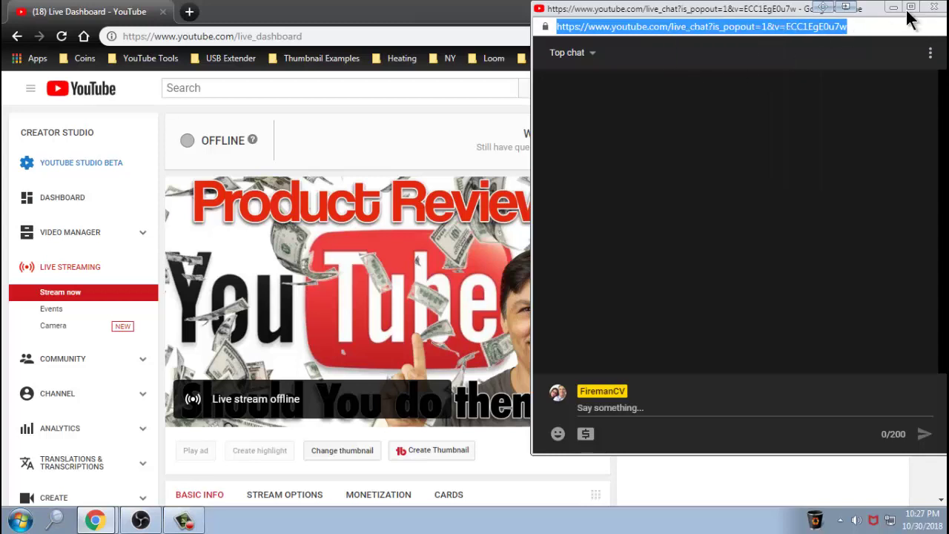
{"action": "left_click", "coordinate": [933, 9]}
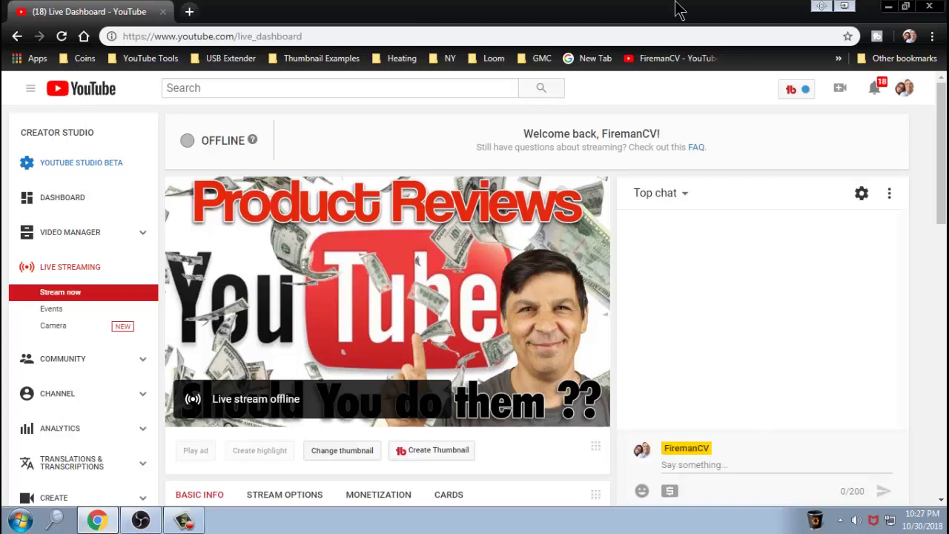
Back in OBS, start a new Browser source named Chat.
{"action": "left_click", "coordinate": [888, 8]}
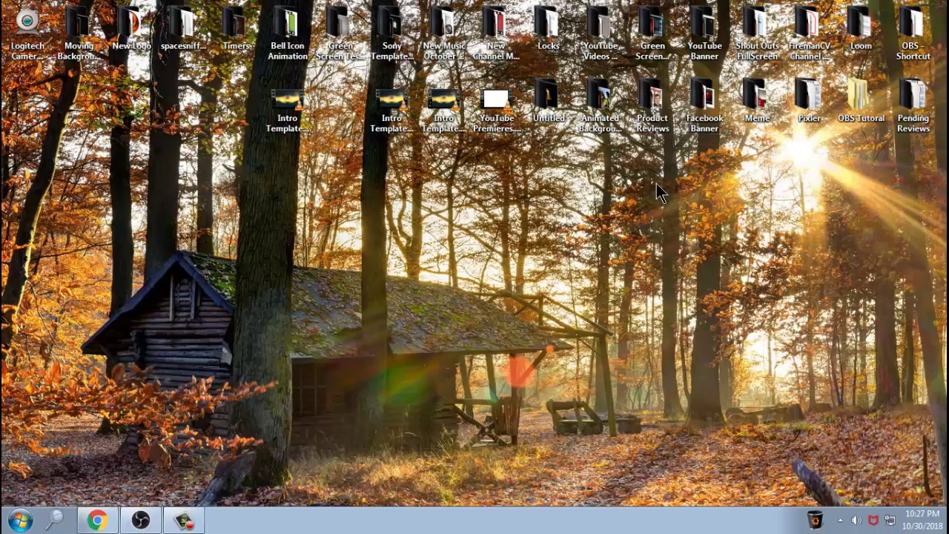
{"action": "left_click", "coordinate": [140, 519]}
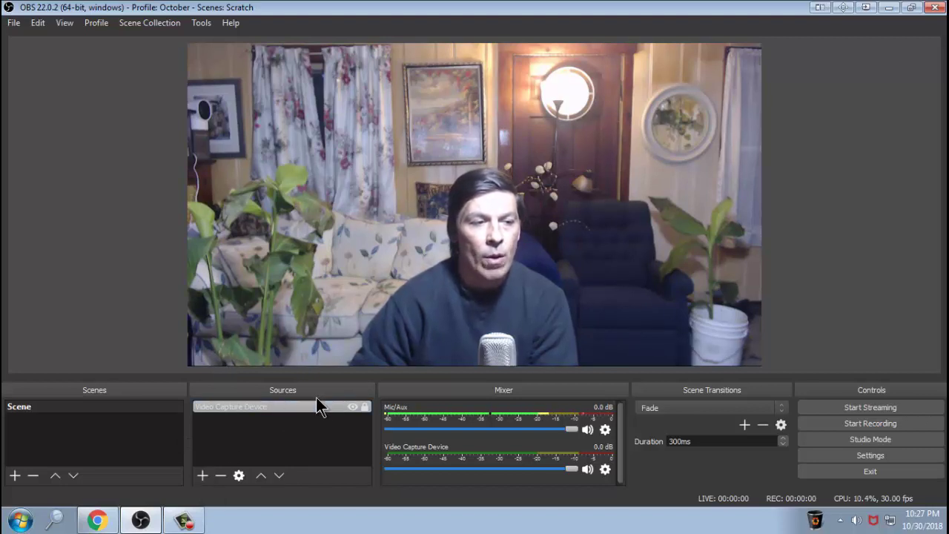
{"action": "left_click", "coordinate": [201, 475]}
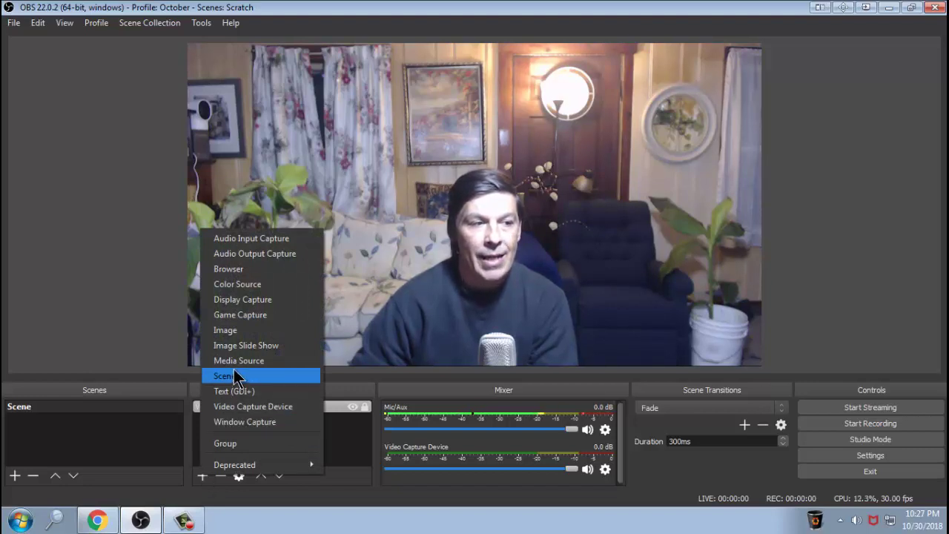
{"action": "left_click", "coordinate": [234, 270]}
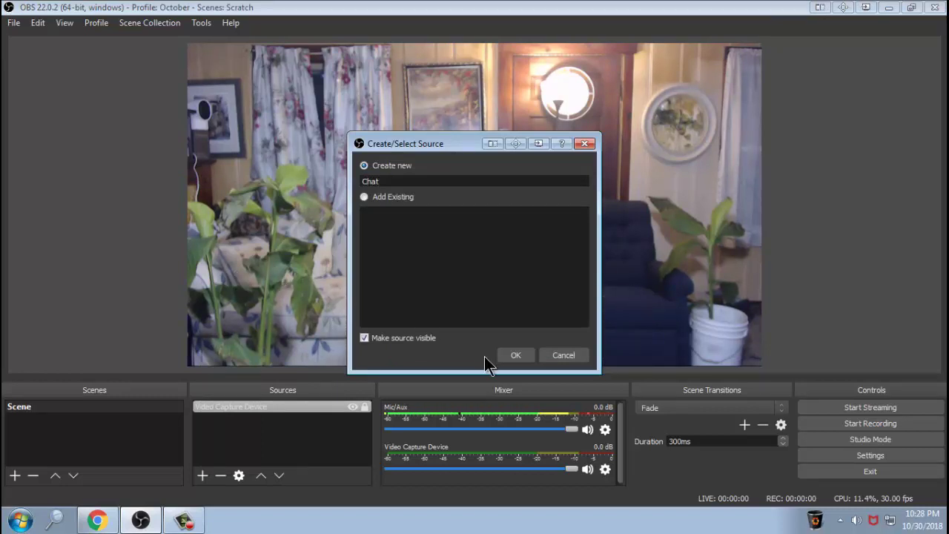
Create the Chat source and replace its URL with the pasted live chat address.
{"action": "left_click", "coordinate": [522, 355]}
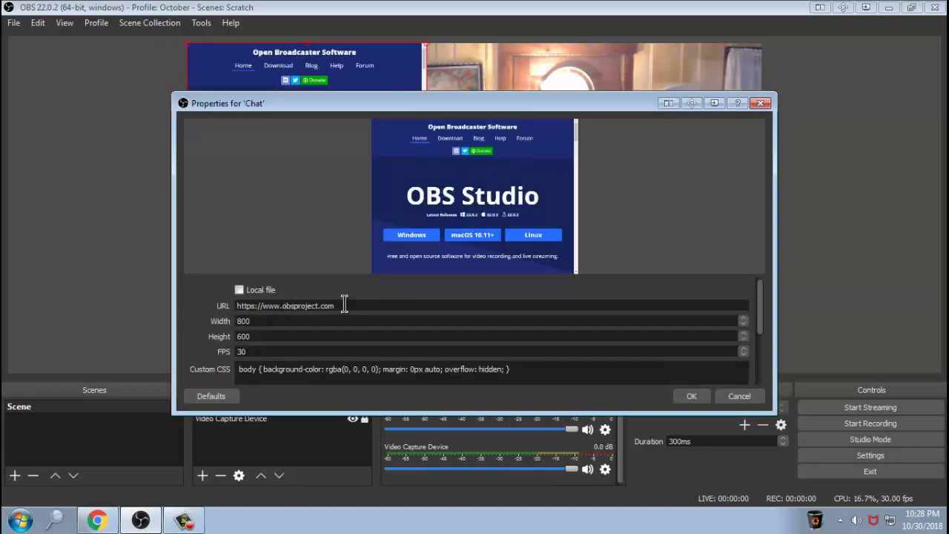
{"action": "left_click_drag", "start_coordinate": [344, 305], "coordinate": [145, 298]}
{"action": "right_click", "coordinate": [273, 303]}
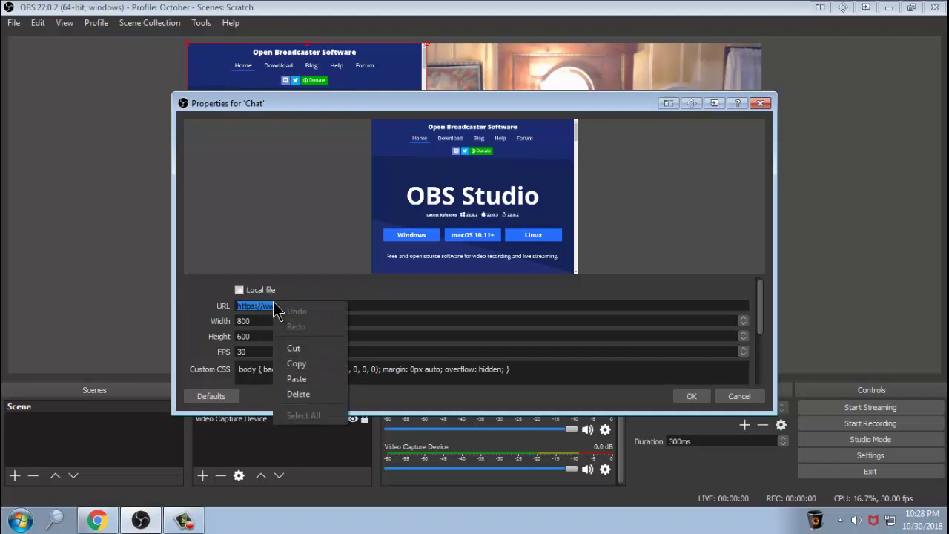
{"action": "left_click", "coordinate": [296, 378]}
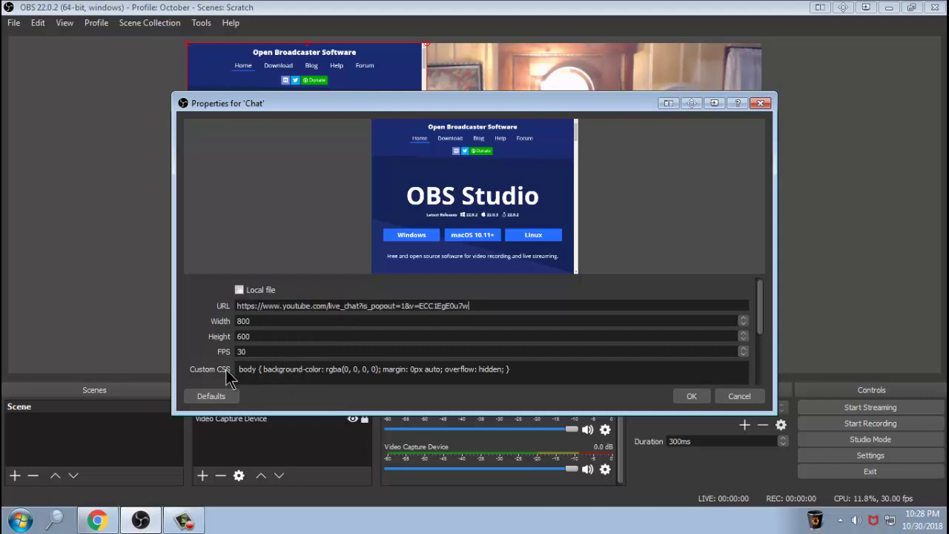
Clear all the Custom CSS text and save the Chat source settings.
{"action": "left_click_drag", "start_coordinate": [534, 372], "coordinate": [150, 361]}
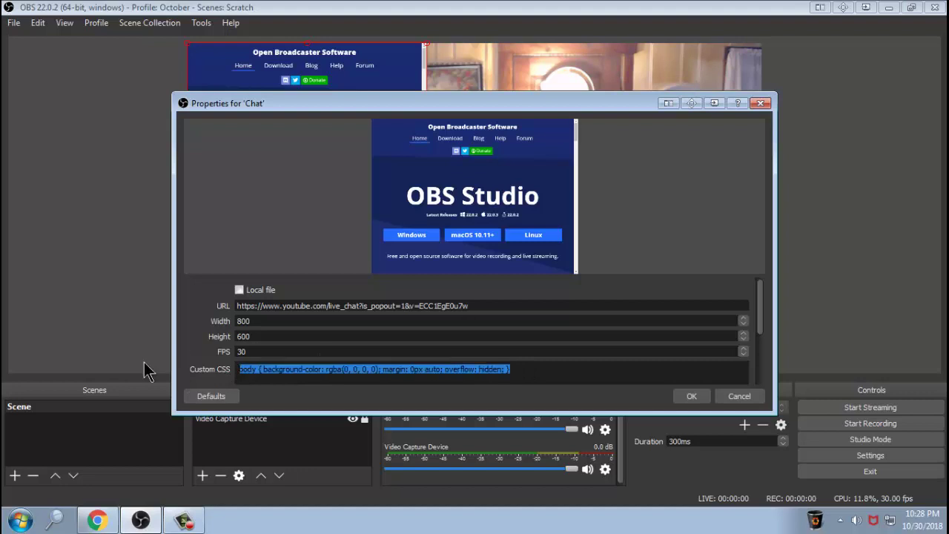
{"action": "key", "text": "Delete"}
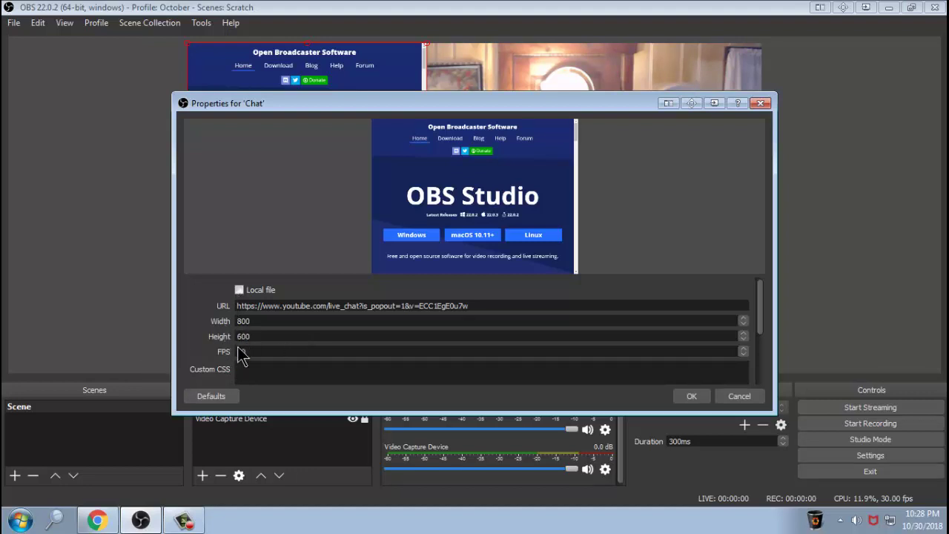
{"action": "left_click", "coordinate": [689, 397]}
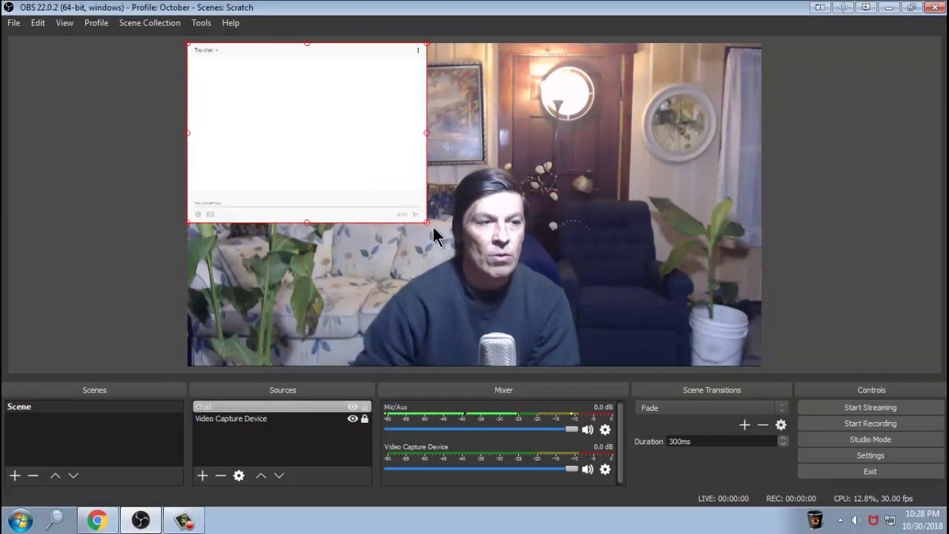
Drag the Chat source's corner outward to enlarge the chat over the webcam's upper left.
{"action": "left_click_drag", "start_coordinate": [426, 222], "coordinate": [320, 249]}
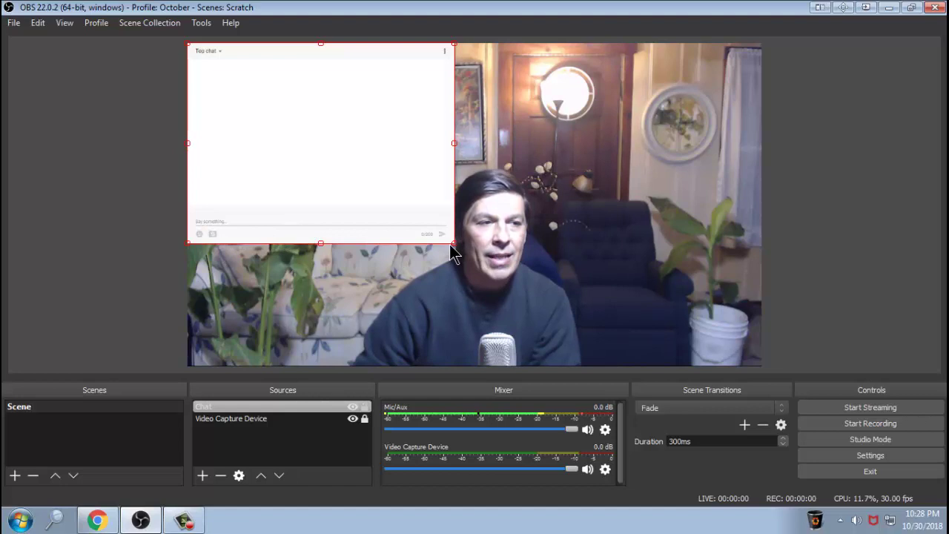
{"action": "left_click_drag", "start_coordinate": [454, 243], "coordinate": [595, 332]}
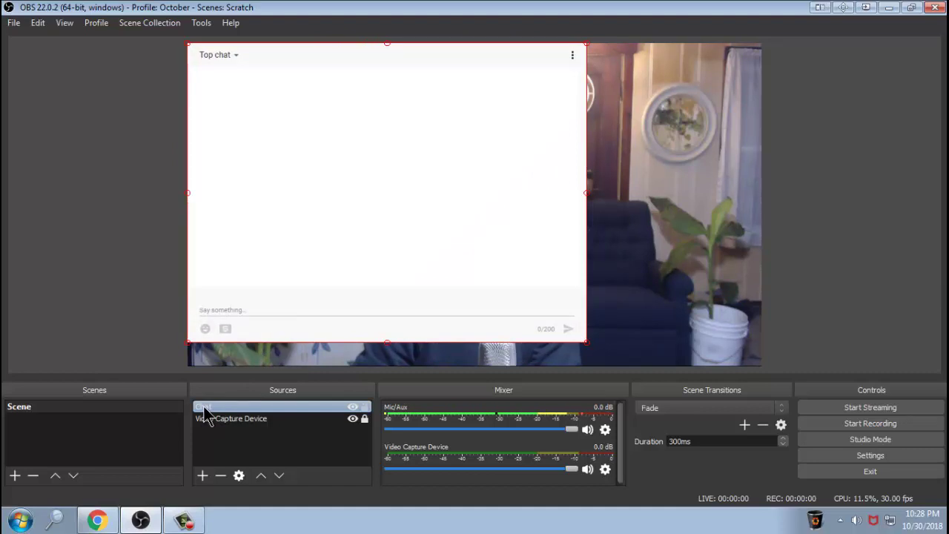
Open Edit Transform for the Chat source and set Crop Bottom to 105.
{"action": "right_click", "coordinate": [205, 413]}
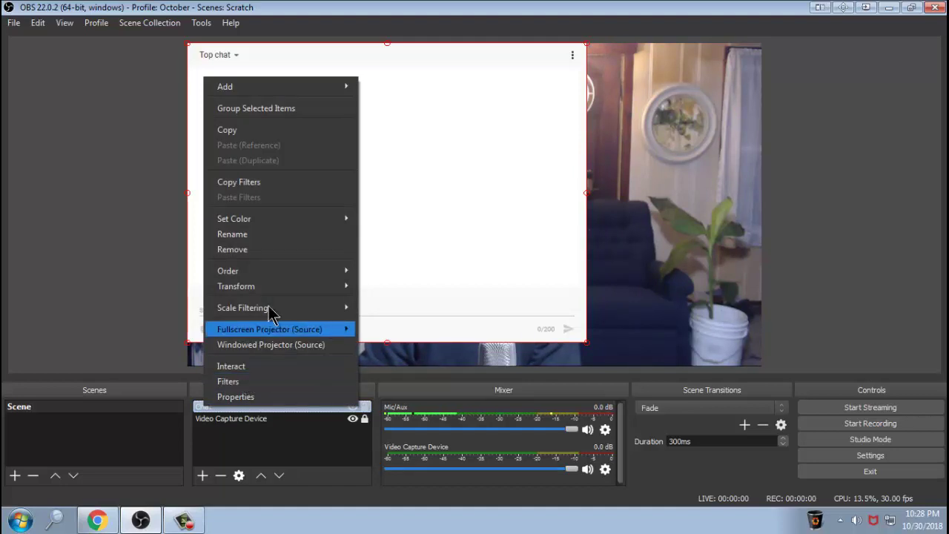
{"action": "mouse_move", "coordinate": [274, 294]}
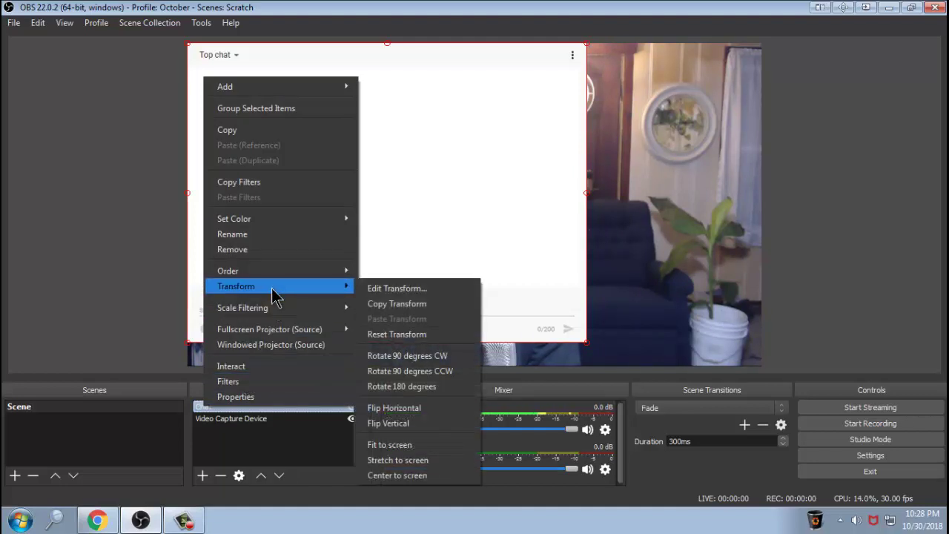
{"action": "left_click", "coordinate": [397, 288]}
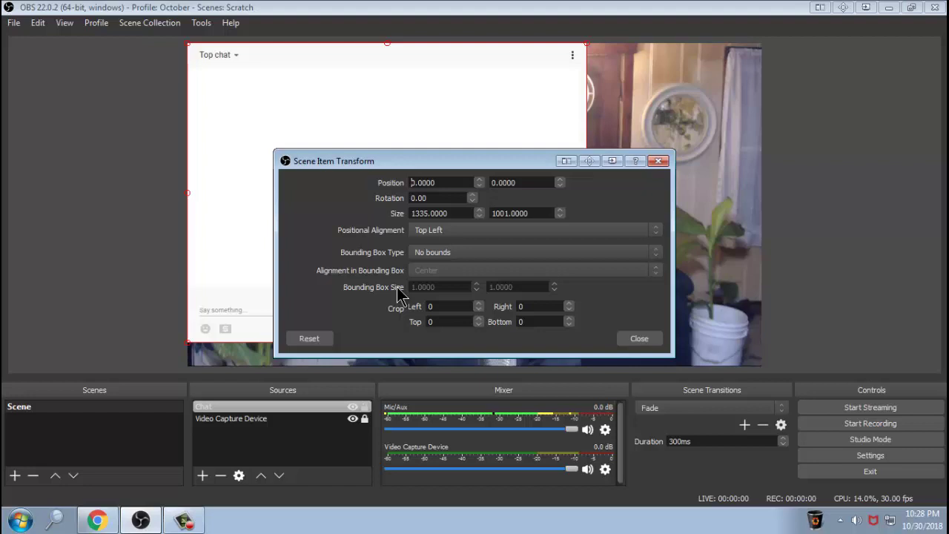
{"action": "left_click_drag", "start_coordinate": [437, 164], "coordinate": [716, 103]}
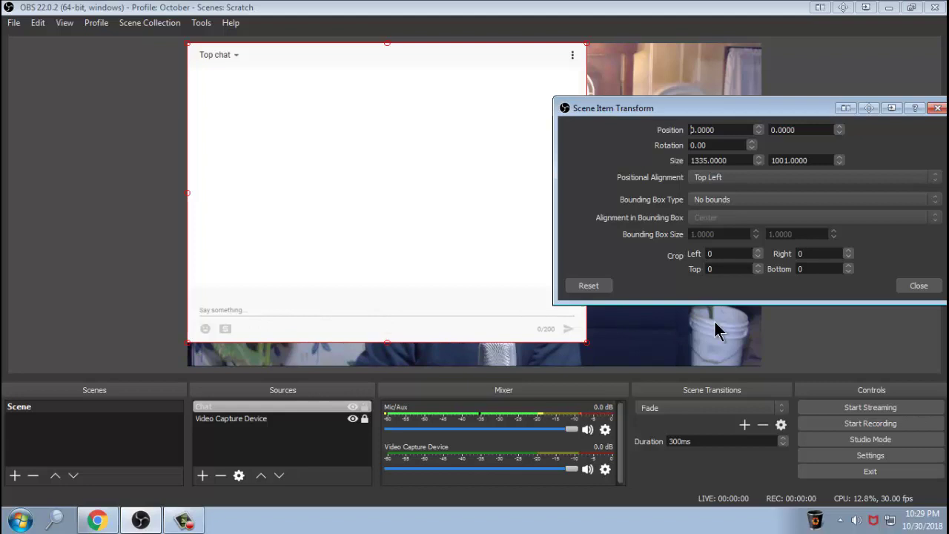
{"action": "left_click", "coordinate": [848, 265]}
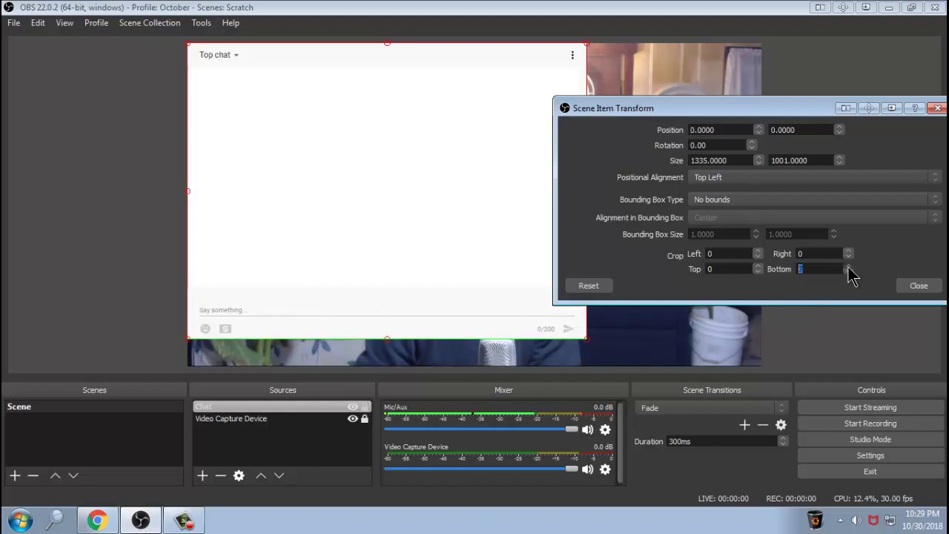
{"action": "left_click_drag", "start_coordinate": [848, 267], "coordinate": [848, 267]}
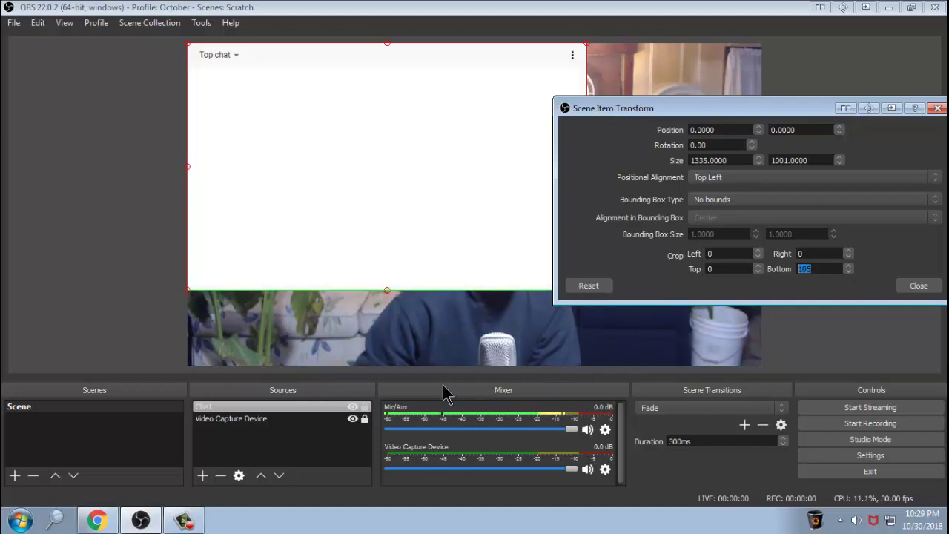
Post two test messages in the YouTube chat, then deselect the Chat source in OBS.
{"action": "left_click", "coordinate": [104, 523]}
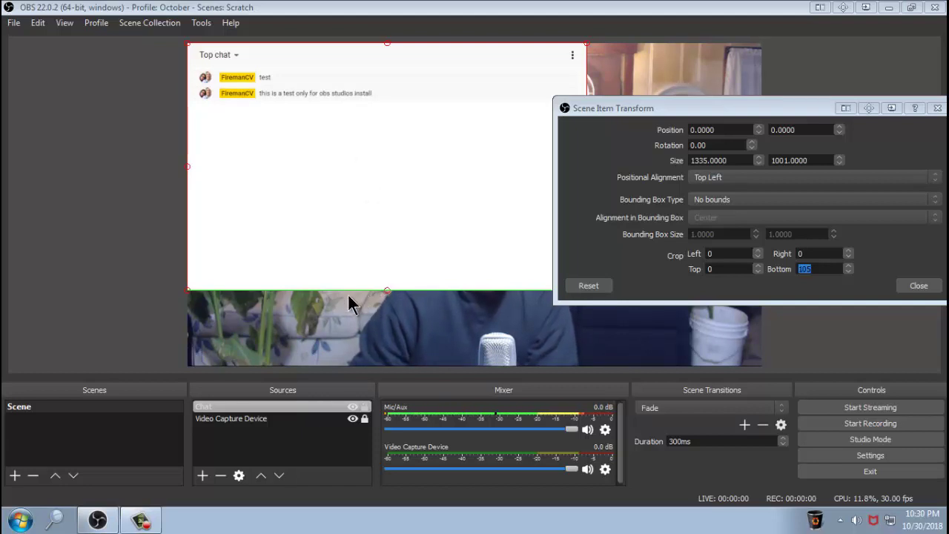
{"action": "left_click", "coordinate": [411, 321]}
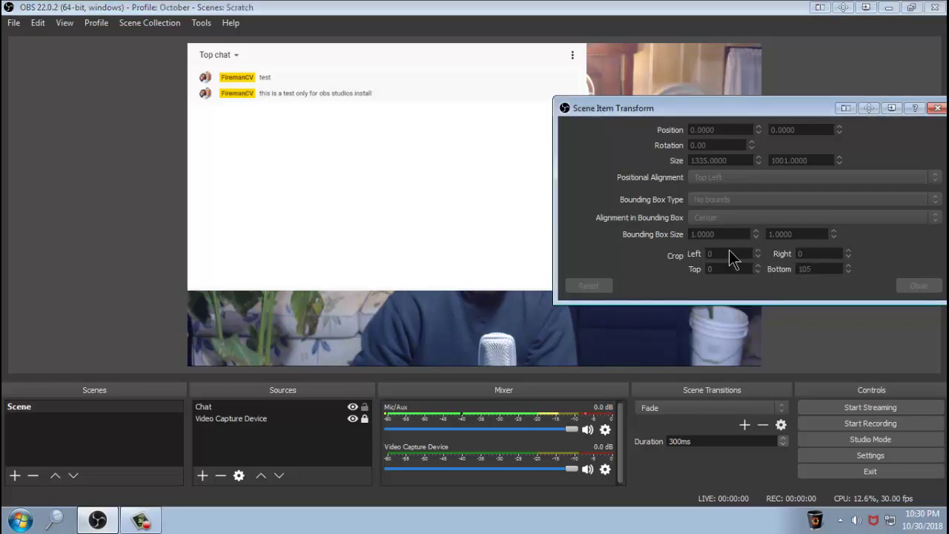
Set Crop Top to 49 on Chat and resize it to 1509 by 1131.
{"action": "left_click", "coordinate": [414, 162]}
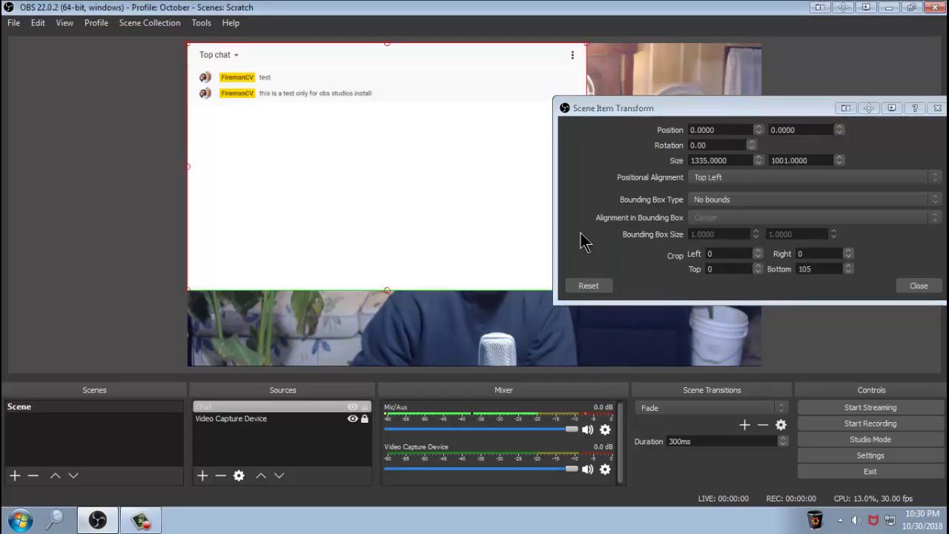
{"action": "left_click", "coordinate": [757, 265]}
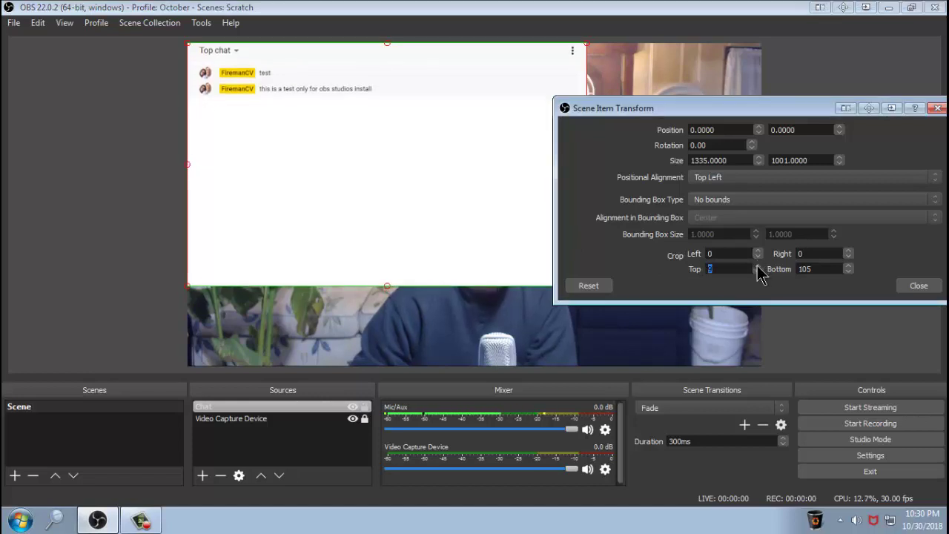
{"action": "left_click_drag", "start_coordinate": [757, 268], "coordinate": [757, 269]}
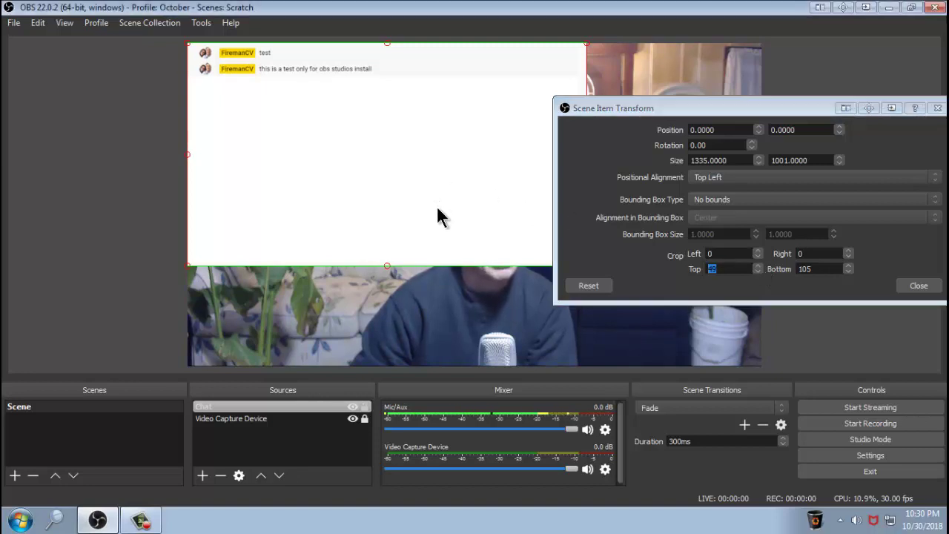
{"action": "left_click_drag", "start_coordinate": [674, 111], "coordinate": [727, 110]}
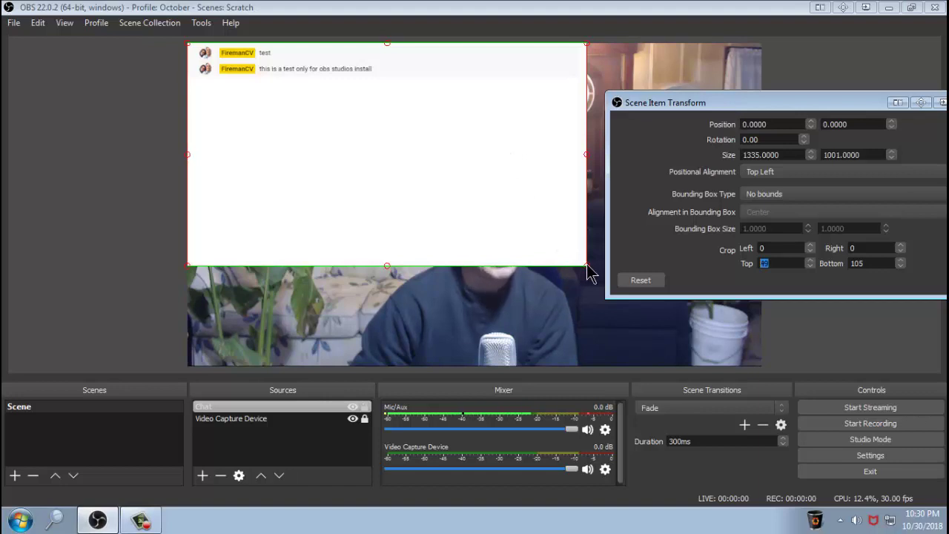
{"action": "left_click_drag", "start_coordinate": [586, 267], "coordinate": [536, 303]}
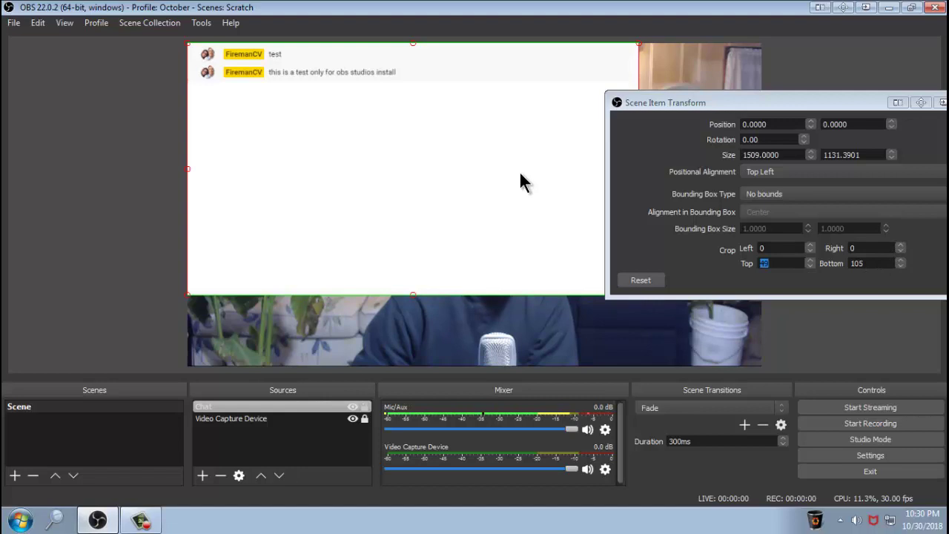
Set Crop Right on the Chat source to 400.
{"action": "left_click", "coordinate": [901, 247]}
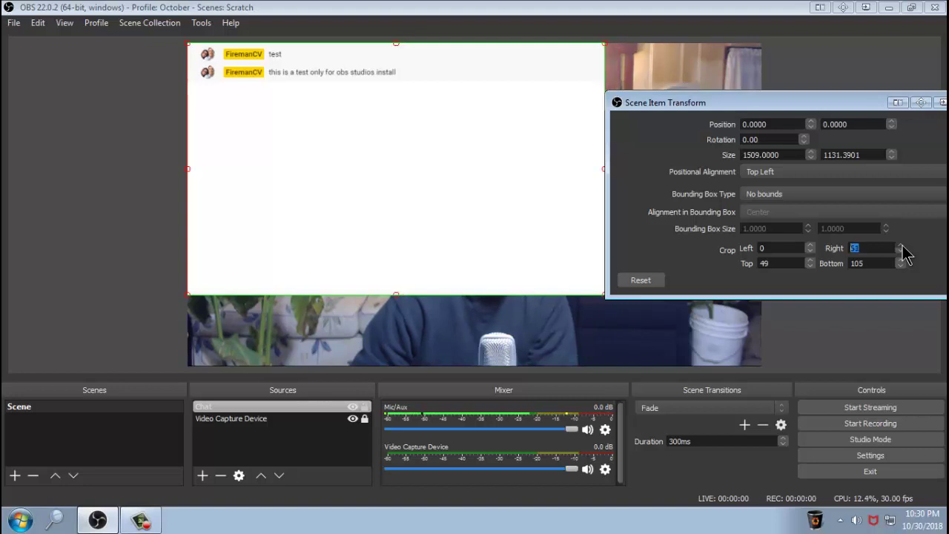
{"action": "left_click", "coordinate": [901, 246]}
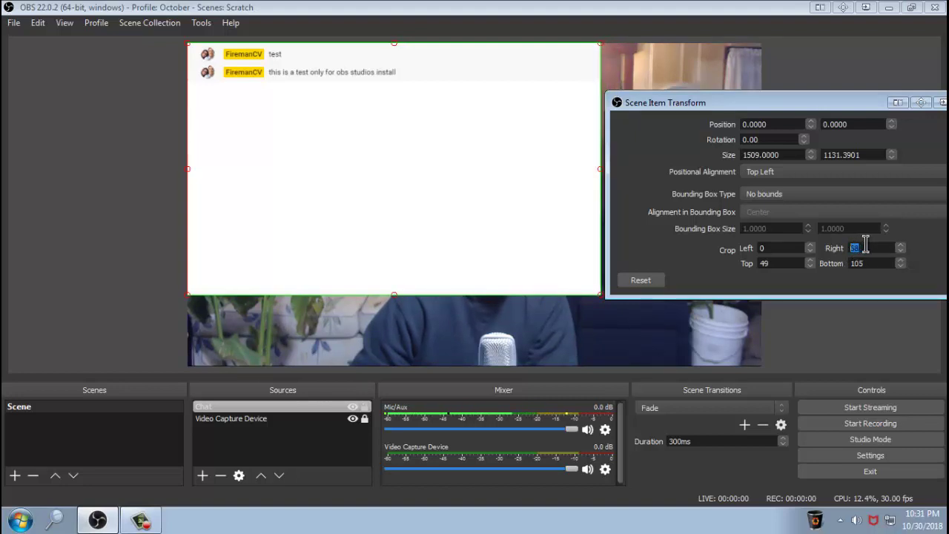
{"action": "type", "text": "300"}
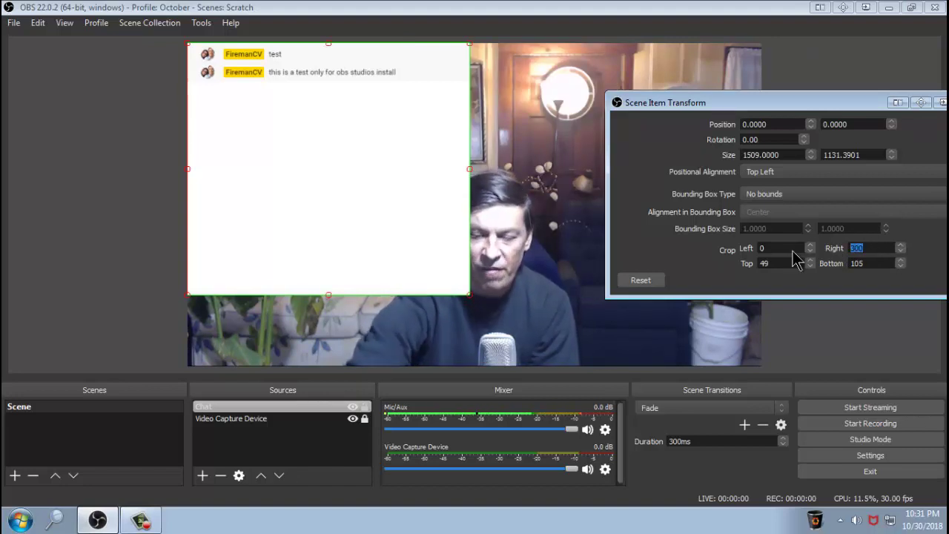
{"action": "key", "text": "BackSpace"}
{"action": "key", "text": "BackSpace"}
{"action": "key", "text": "BackSpace"}
{"action": "type", "text": "350"}
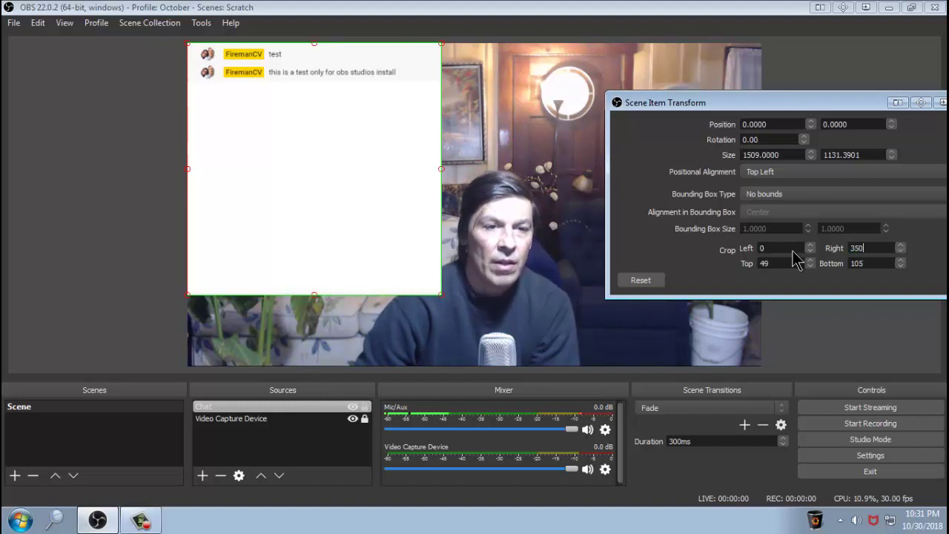
{"action": "key", "text": "BackSpace"}
{"action": "key", "text": "BackSpace"}
{"action": "key", "text": "BackSpace"}
{"action": "type", "text": "400"}
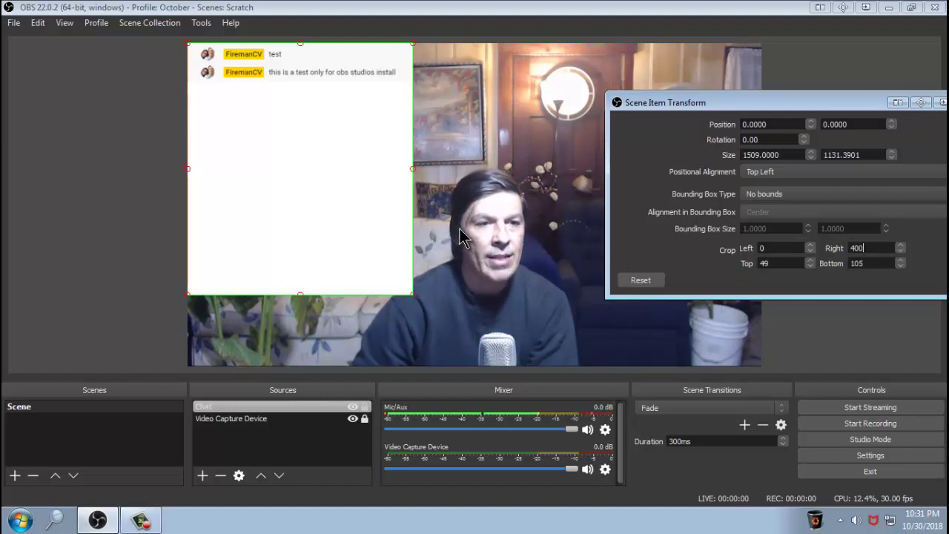
Shrink Chat to 1050 by 787 snapped at 0,0 and close the Transform dialog.
{"action": "left_click_drag", "start_coordinate": [802, 110], "coordinate": [706, 114]}
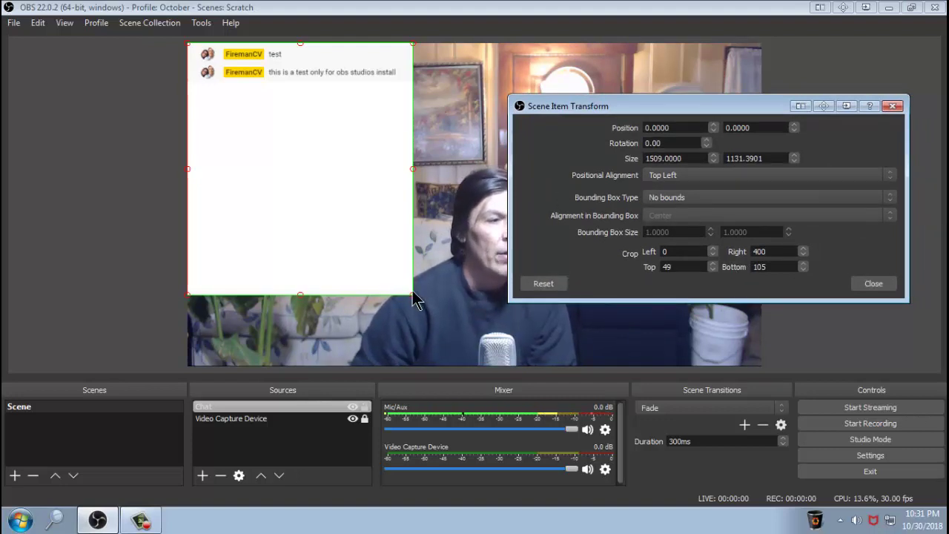
{"action": "mouse_move", "coordinate": [412, 290]}
{"action": "left_mouse_down"}
{"action": "mouse_move", "coordinate": [384, 280]}
{"action": "mouse_move", "coordinate": [410, 293]}
{"action": "left_mouse_up"}
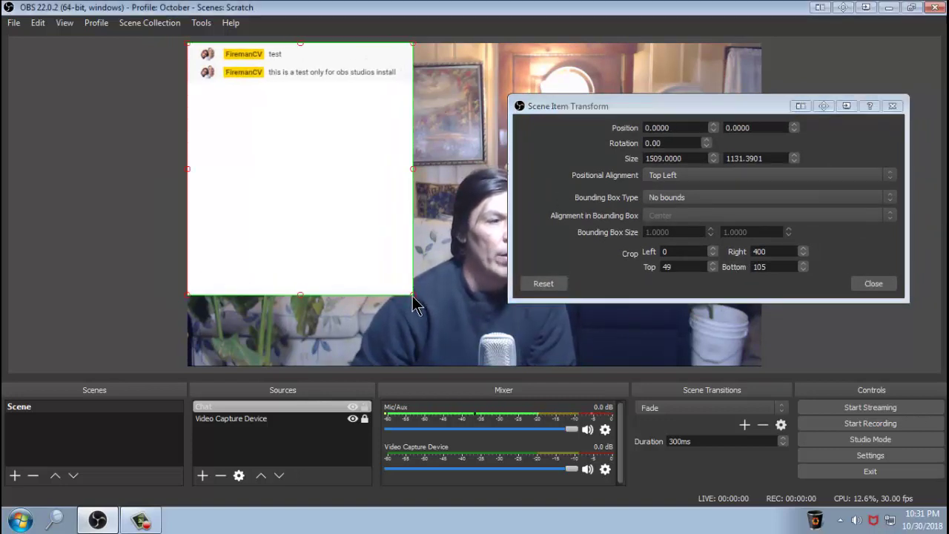
{"action": "left_click_drag", "start_coordinate": [354, 206], "coordinate": [381, 228]}
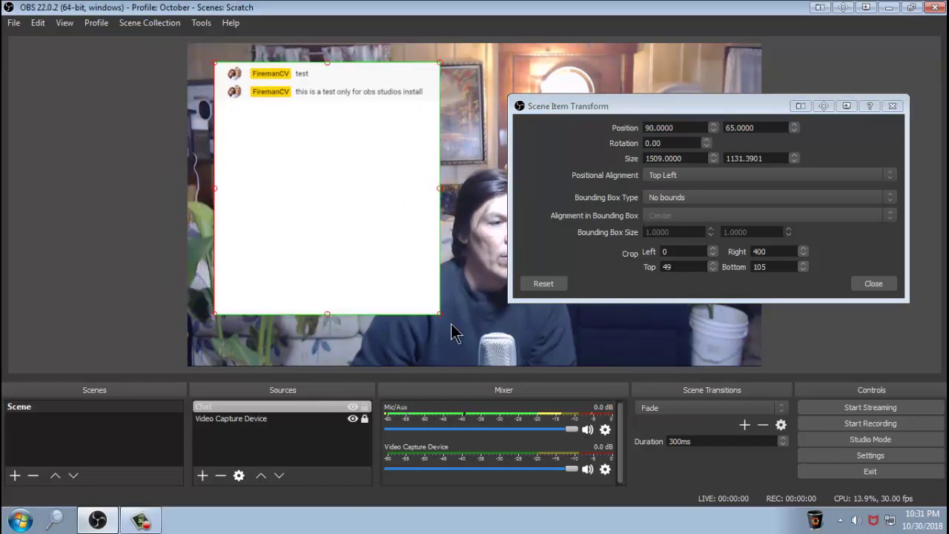
{"action": "left_click_drag", "start_coordinate": [438, 314], "coordinate": [343, 247]}
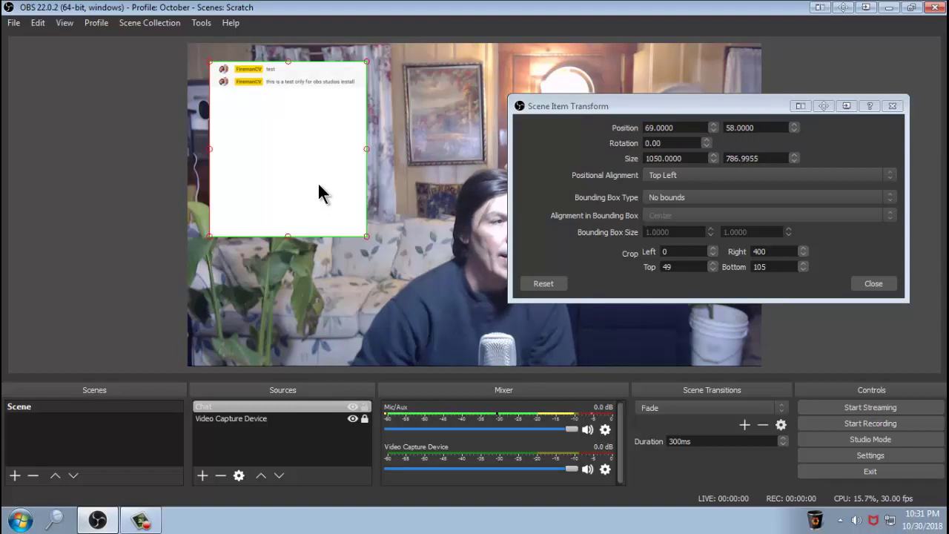
{"action": "left_click_drag", "start_coordinate": [317, 181], "coordinate": [309, 175]}
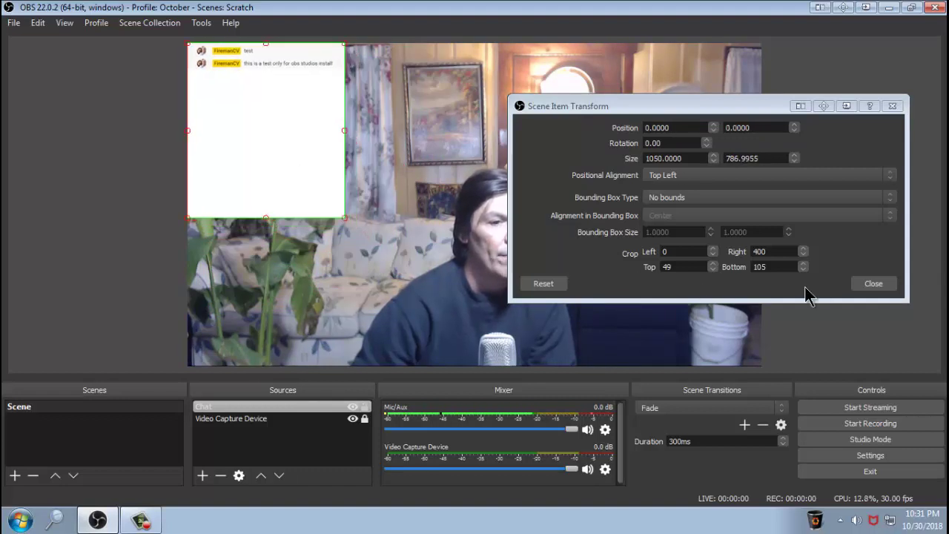
{"action": "left_click", "coordinate": [873, 283]}
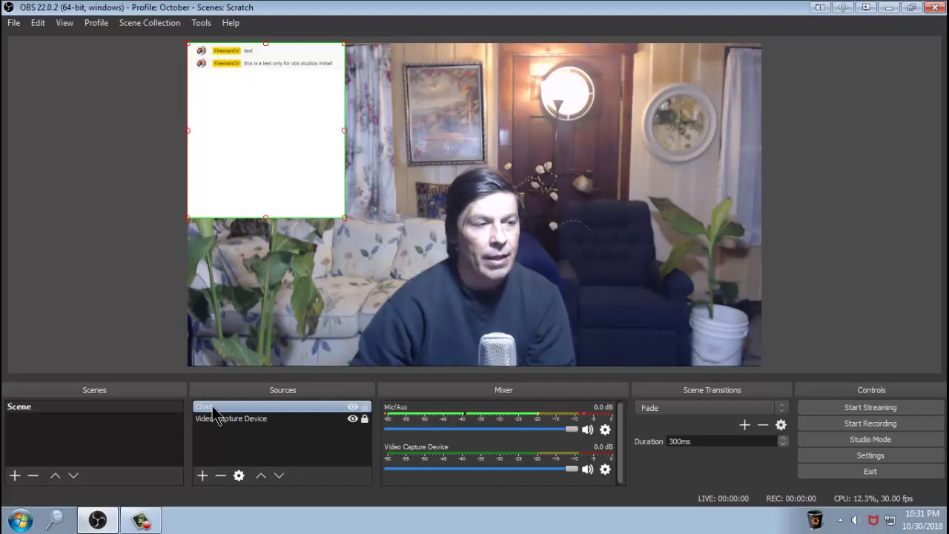
Show the scene fullscreen on Display 0 and enlarge the chat box over the webcam.
{"action": "right_click", "coordinate": [76, 415]}
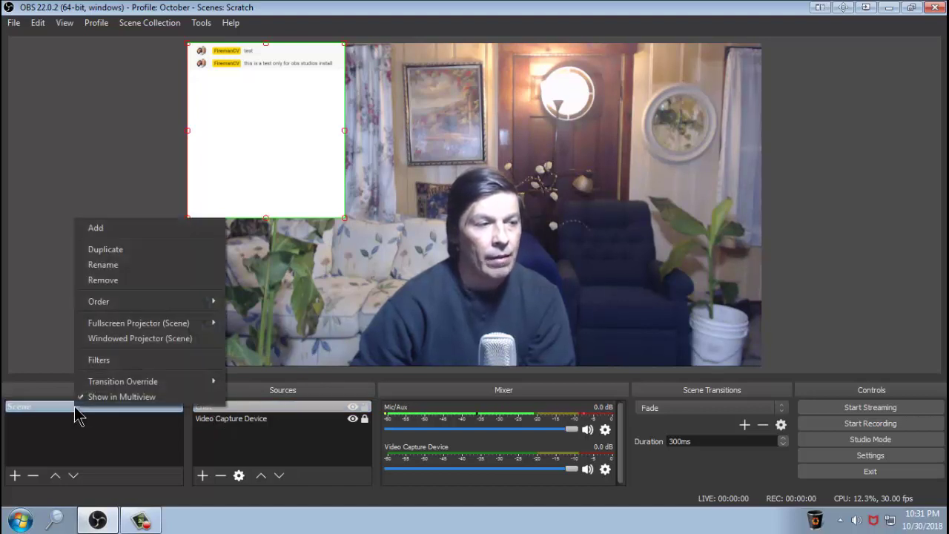
{"action": "mouse_move", "coordinate": [130, 327]}
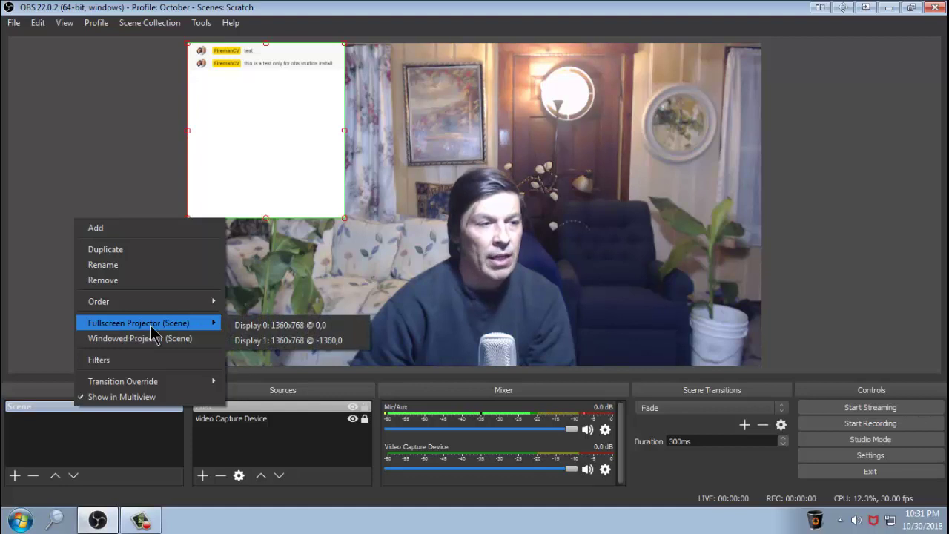
{"action": "left_click", "coordinate": [285, 326]}
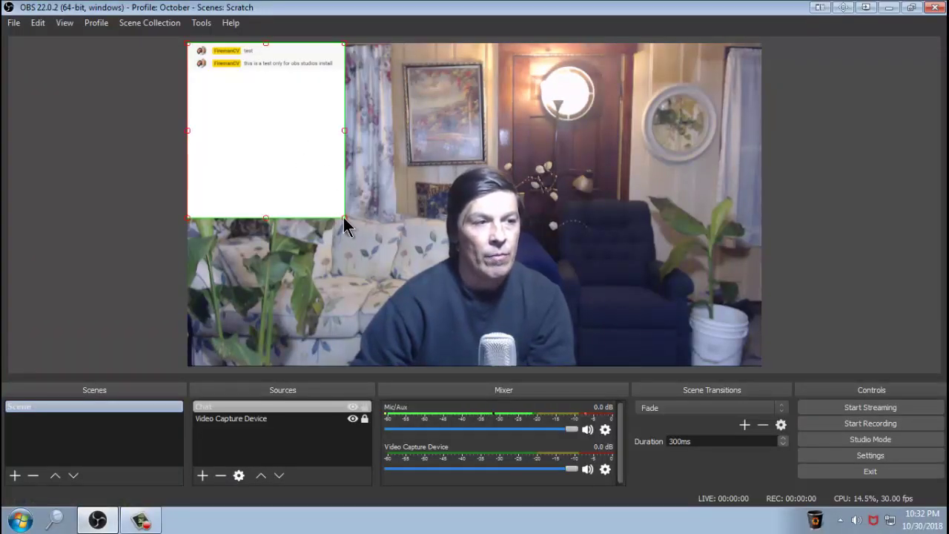
{"action": "left_click_drag", "start_coordinate": [343, 217], "coordinate": [380, 260]}
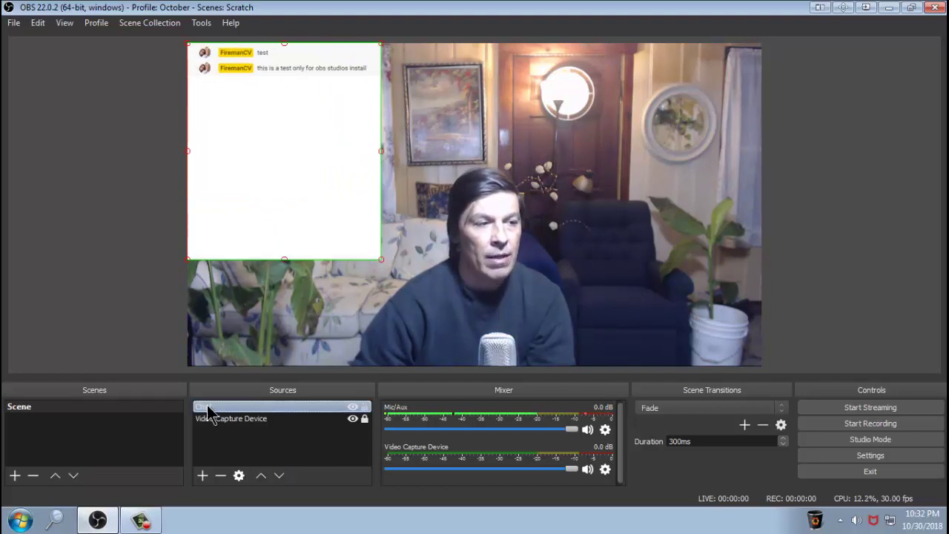
Add a Chroma Key filter to the Chat source, keeping the default name.
{"action": "right_click", "coordinate": [208, 412]}
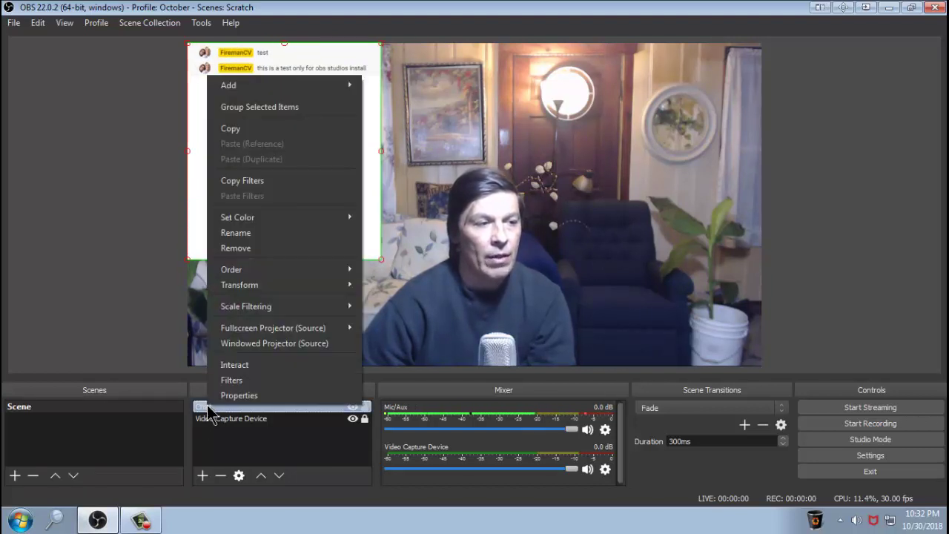
{"action": "left_click", "coordinate": [232, 381]}
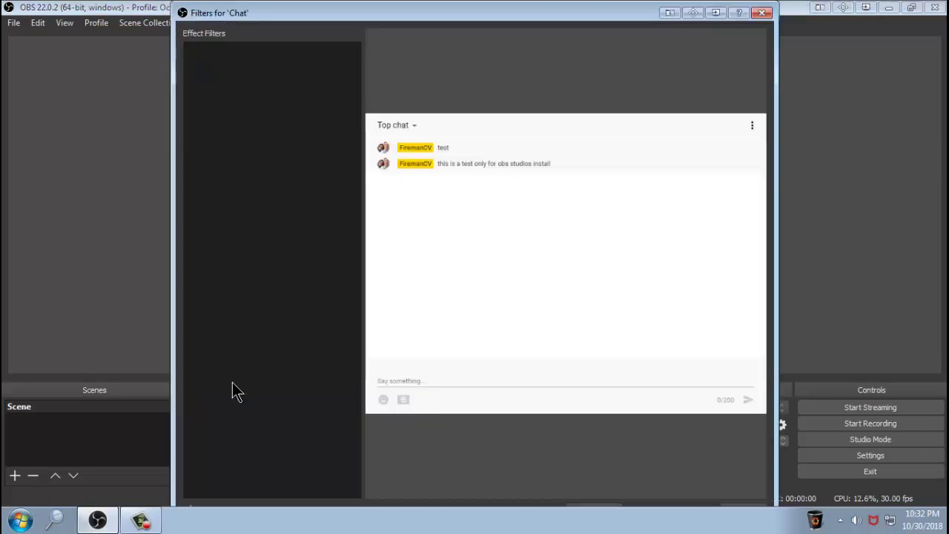
{"action": "left_click_drag", "start_coordinate": [540, 3], "coordinate": [576, 123]}
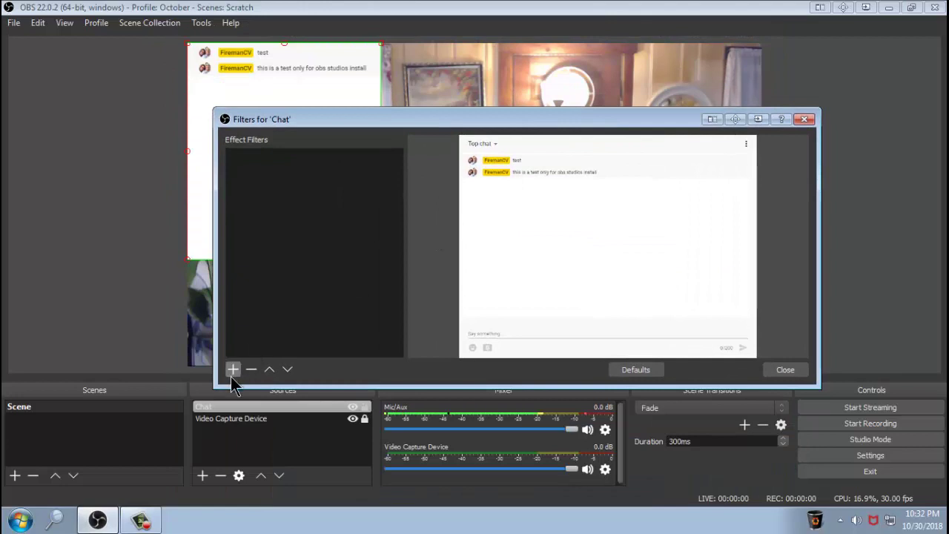
{"action": "left_click", "coordinate": [232, 373]}
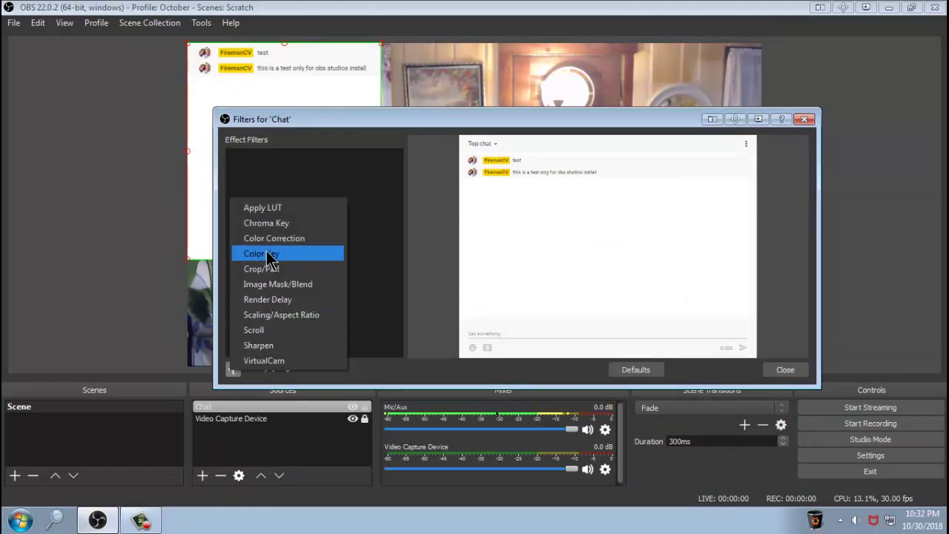
{"action": "left_click", "coordinate": [274, 224]}
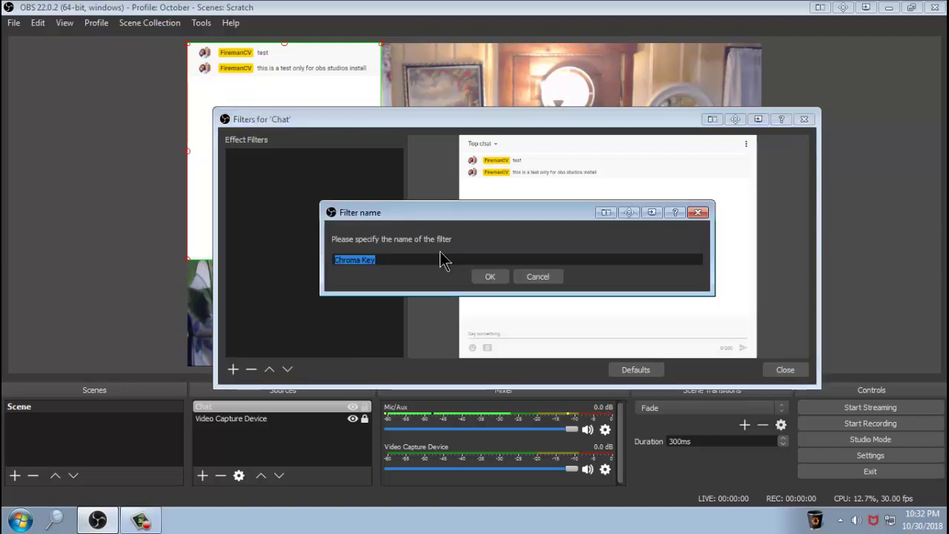
{"action": "left_click", "coordinate": [487, 276]}
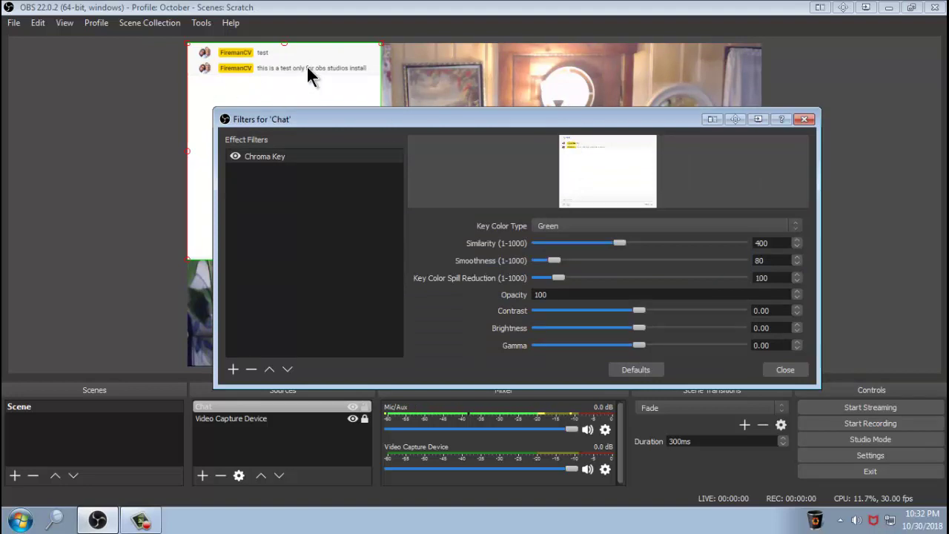
Set the key colour type to Custom, sampling grey #7a797a from the chat.
{"action": "left_click", "coordinate": [796, 226]}
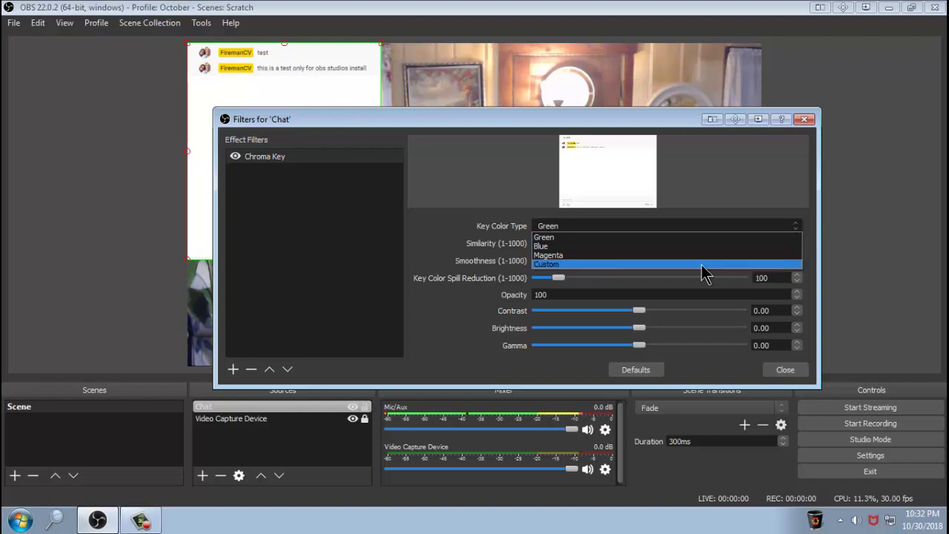
{"action": "left_click", "coordinate": [703, 265]}
{"action": "left_click", "coordinate": [719, 227]}
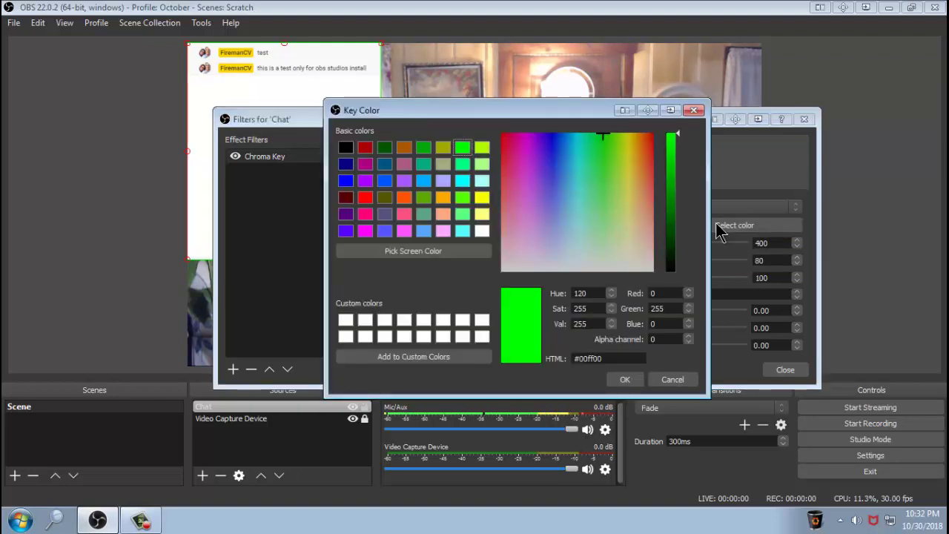
{"action": "left_click", "coordinate": [401, 252]}
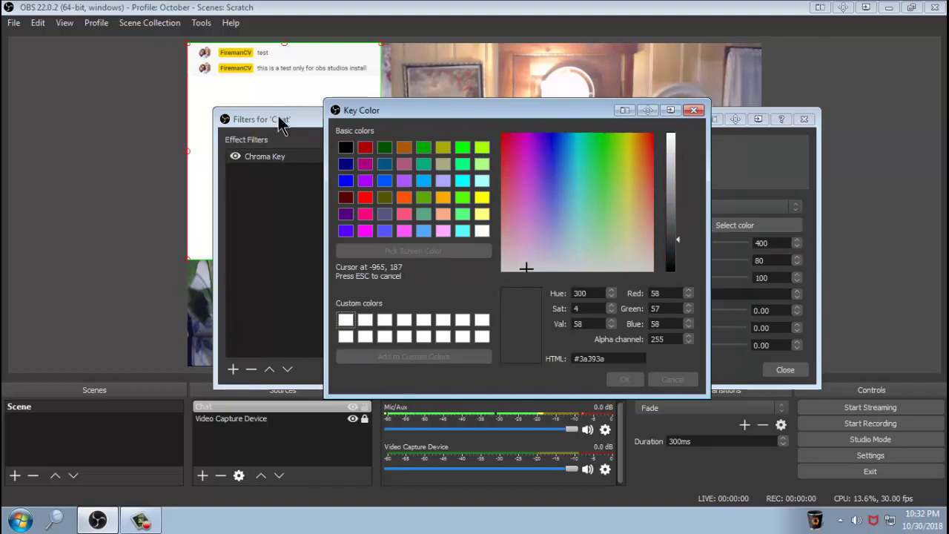
{"action": "left_click", "coordinate": [282, 83]}
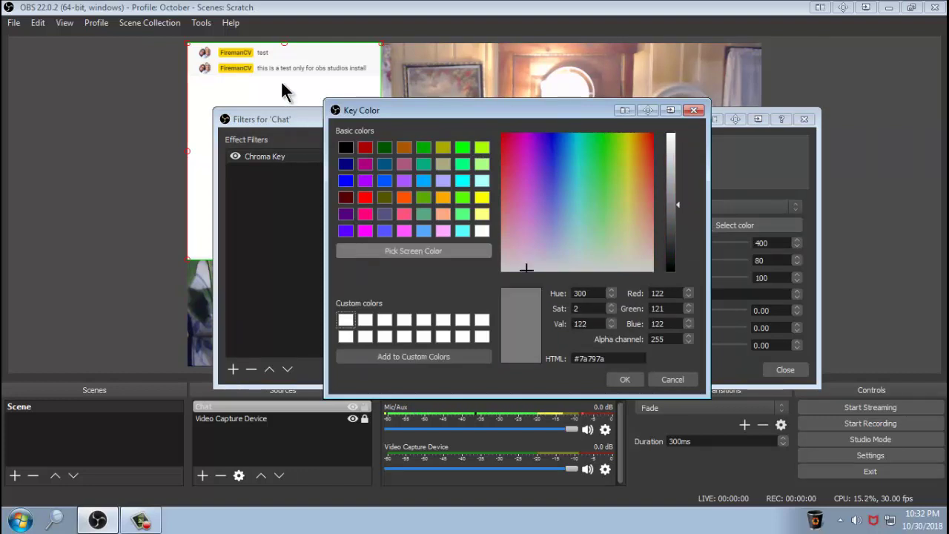
{"action": "left_click", "coordinate": [624, 379]}
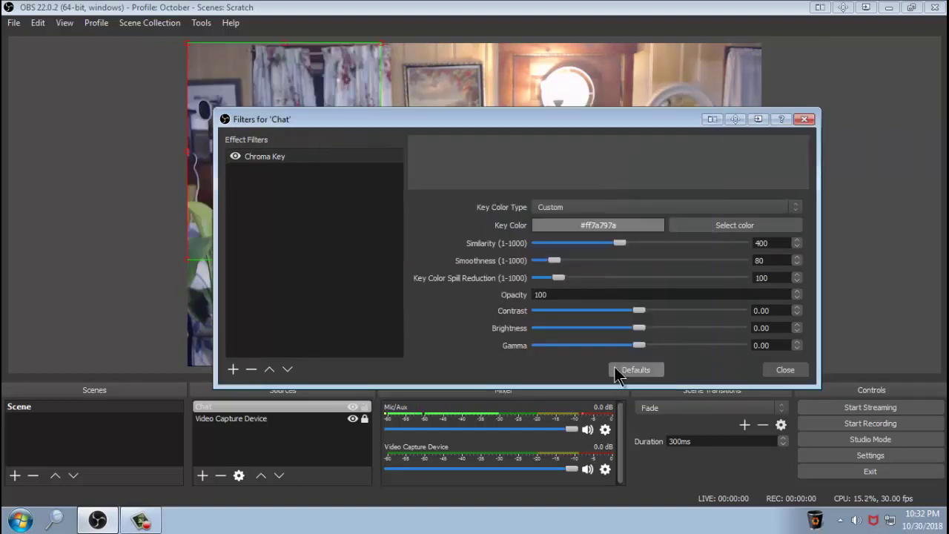
Set the chroma key Similarity, Smoothness and Key Color Spill Reduction to 1.
{"action": "left_click_drag", "start_coordinate": [569, 125], "coordinate": [724, 121]}
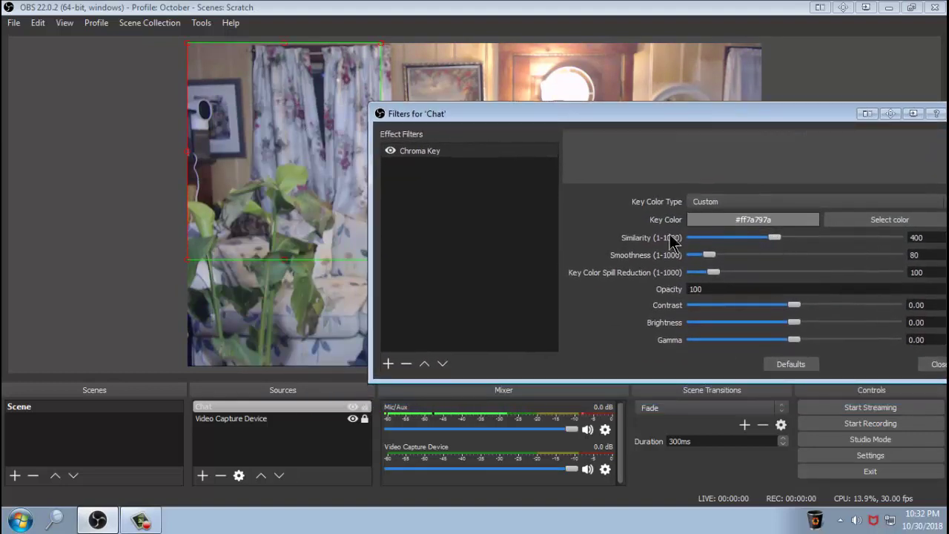
{"action": "left_click_drag", "start_coordinate": [771, 239], "coordinate": [681, 242]}
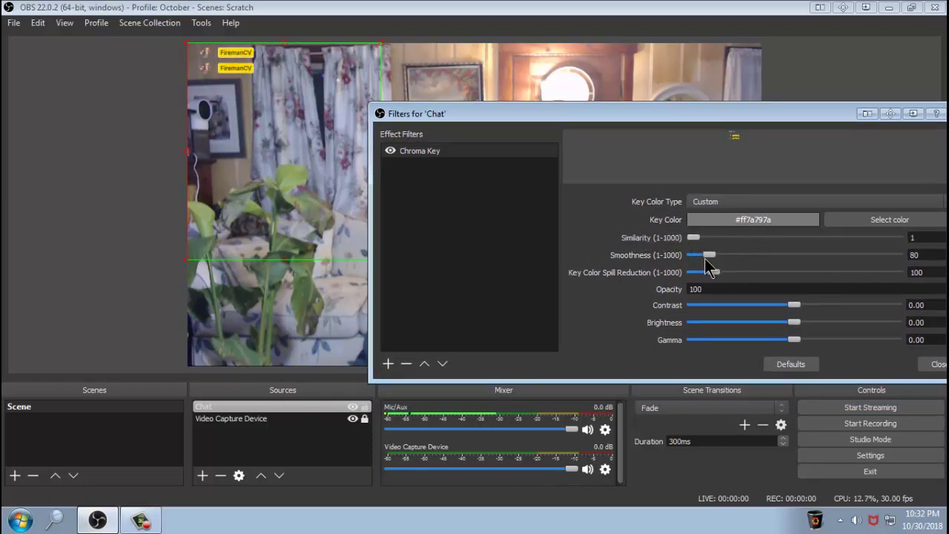
{"action": "left_click_drag", "start_coordinate": [707, 256], "coordinate": [697, 239]}
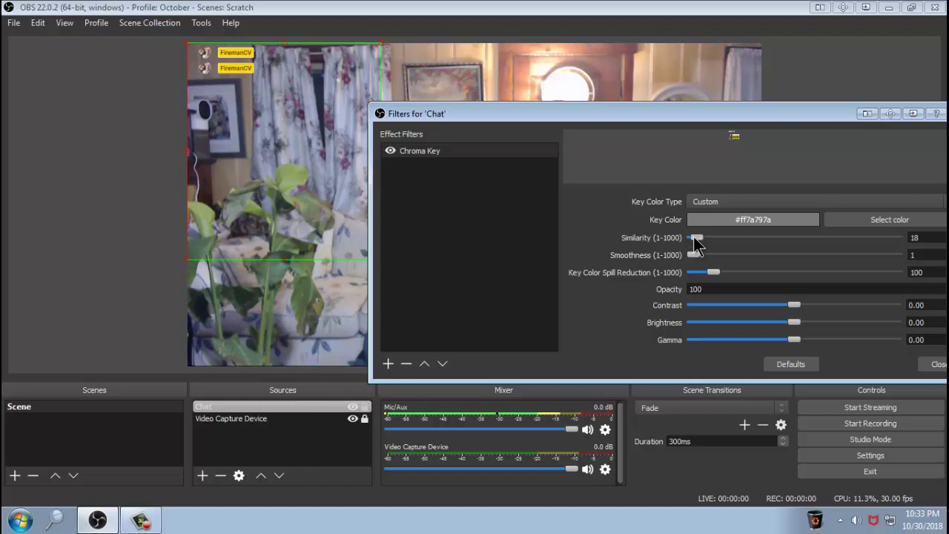
{"action": "left_click_drag", "start_coordinate": [696, 245], "coordinate": [670, 240]}
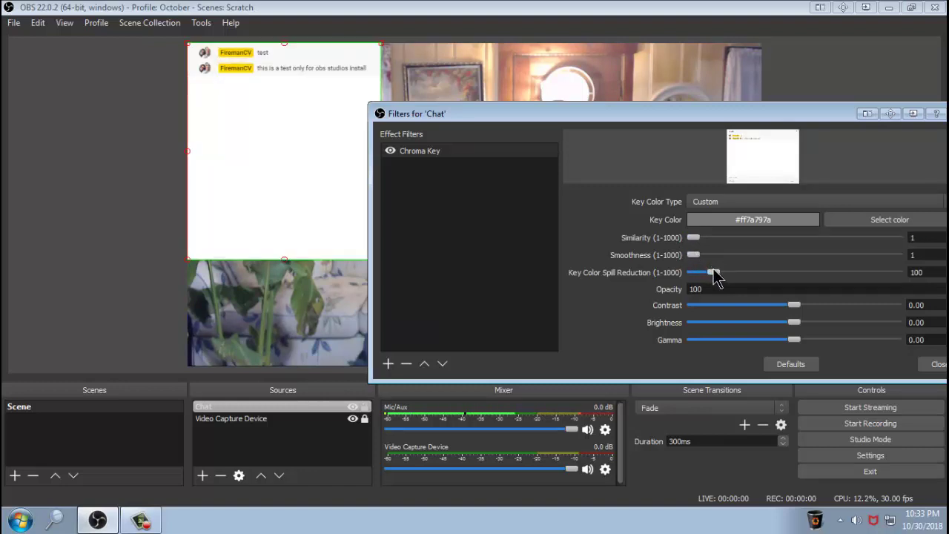
{"action": "left_click_drag", "start_coordinate": [715, 276], "coordinate": [683, 291]}
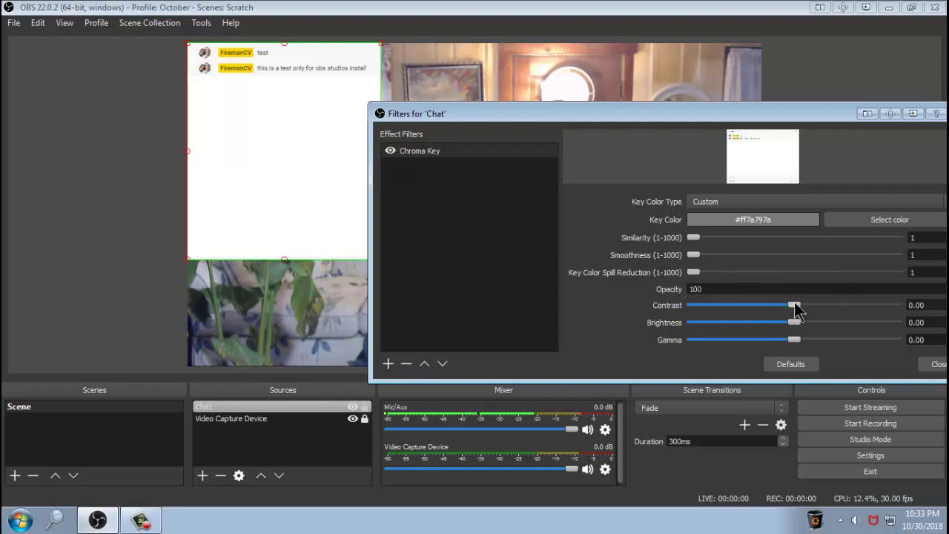
Lower the chat's contrast to -0.17, keeping Similarity at 1.
{"action": "mouse_move", "coordinate": [794, 304]}
{"action": "left_mouse_down"}
{"action": "mouse_move", "coordinate": [750, 308]}
{"action": "mouse_move", "coordinate": [830, 307]}
{"action": "mouse_move", "coordinate": [771, 305]}
{"action": "mouse_move", "coordinate": [794, 305]}
{"action": "left_mouse_up"}
{"action": "mouse_move", "coordinate": [694, 238]}
{"action": "left_mouse_down"}
{"action": "mouse_move", "coordinate": [746, 238]}
{"action": "mouse_move", "coordinate": [696, 238]}
{"action": "left_mouse_up"}
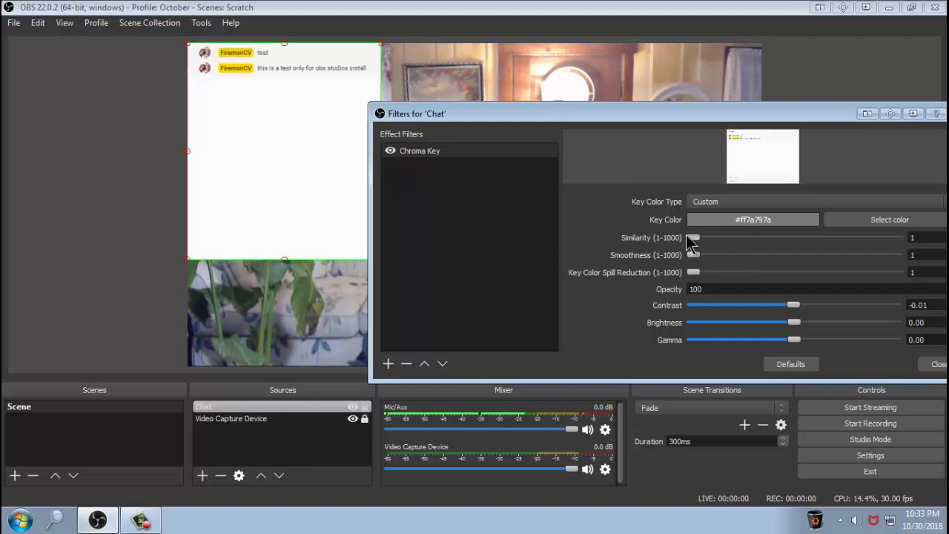
{"action": "left_click_drag", "start_coordinate": [793, 307], "coordinate": [775, 306]}
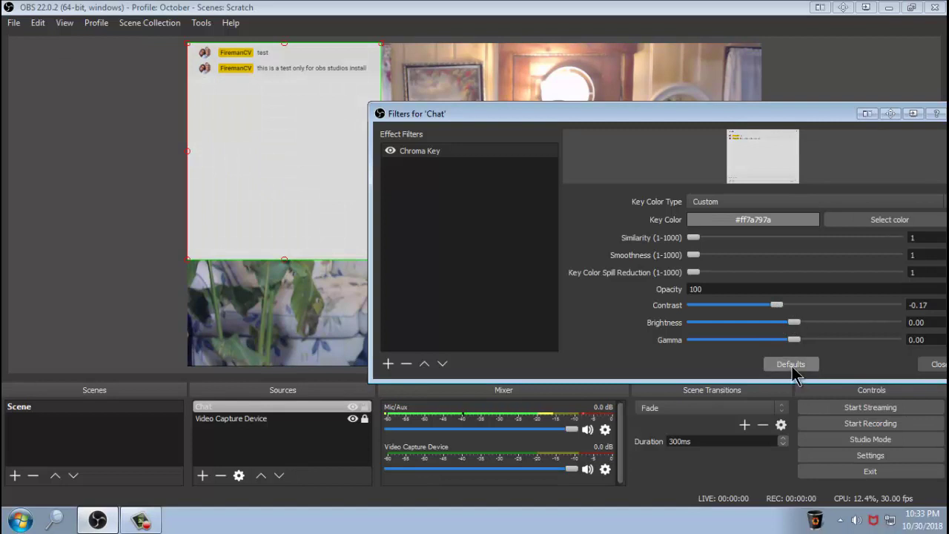
Close the filters, shrink the chat box slightly, and lock the Chat source.
{"action": "left_click", "coordinate": [933, 365]}
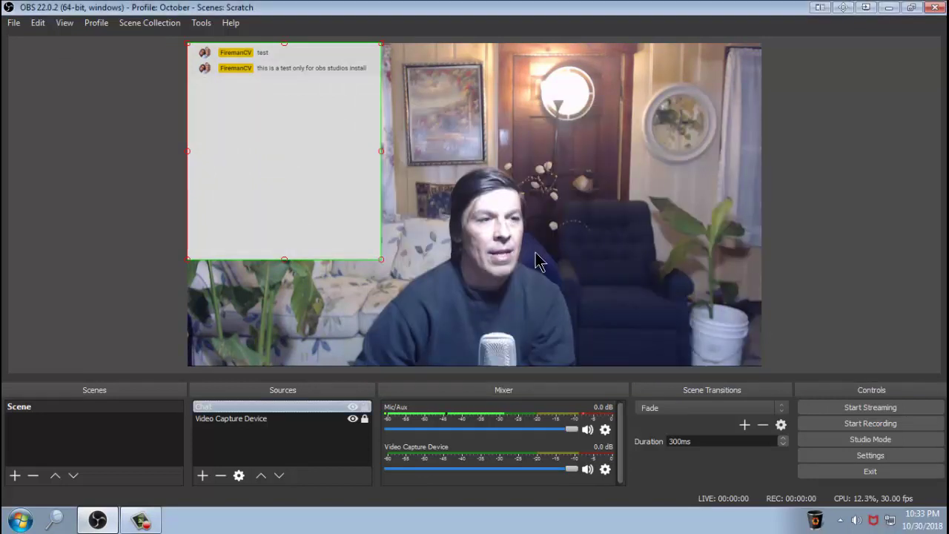
{"action": "left_click_drag", "start_coordinate": [381, 260], "coordinate": [358, 233]}
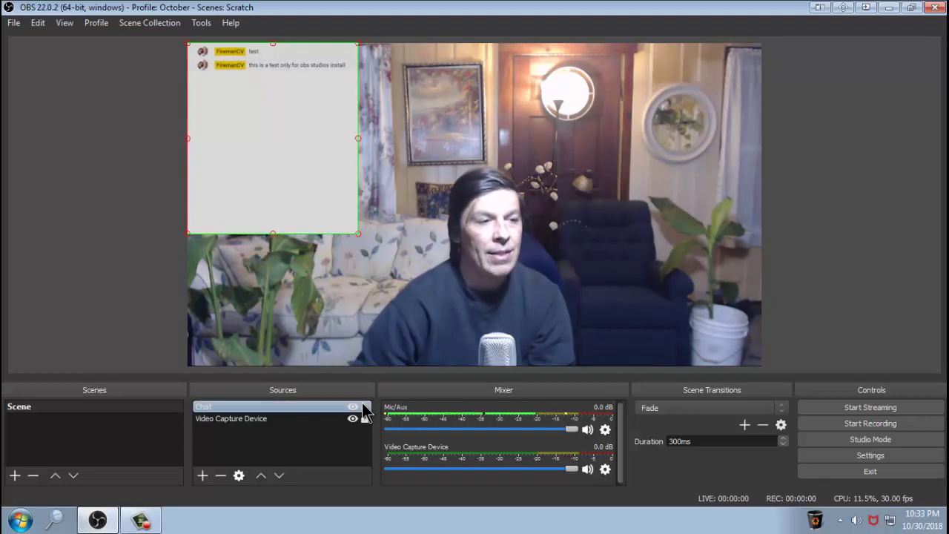
{"action": "left_click", "coordinate": [364, 406]}
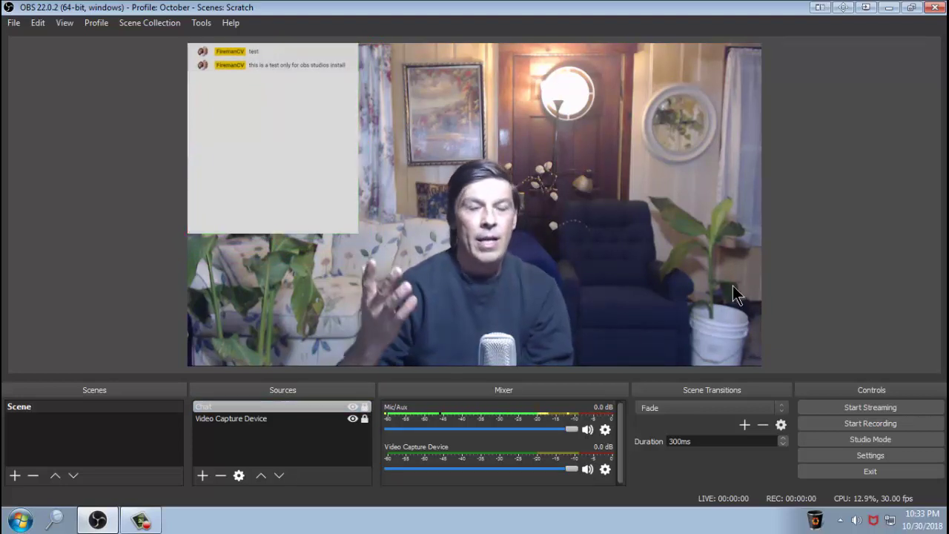